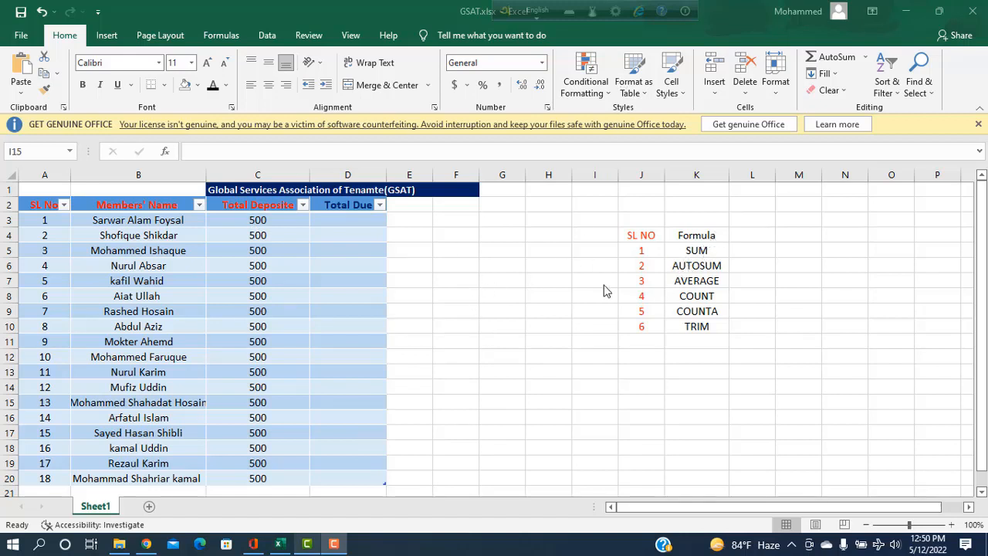
Start a SUM formula in G13 from deposit cells C3 and C4
left_click(502, 369)
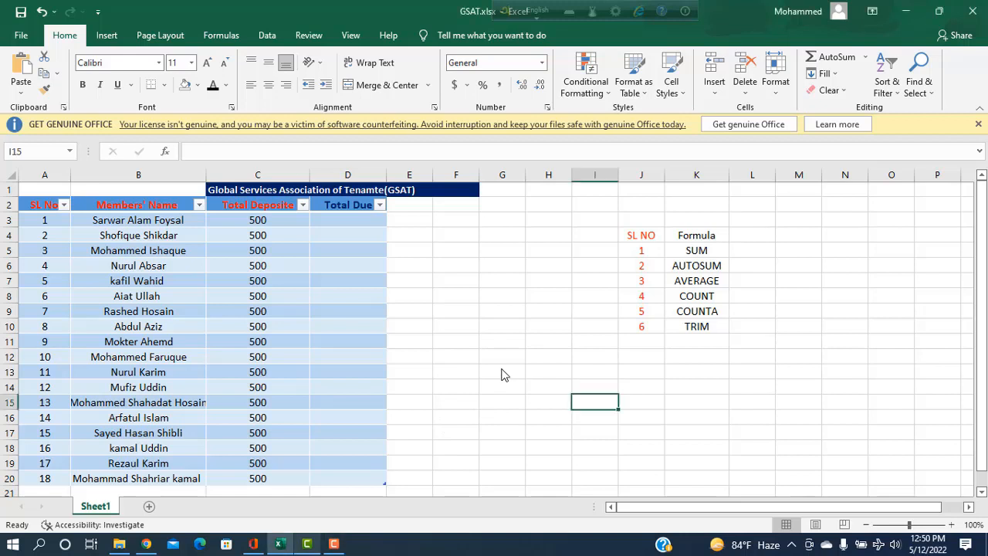
left_click(498, 372)
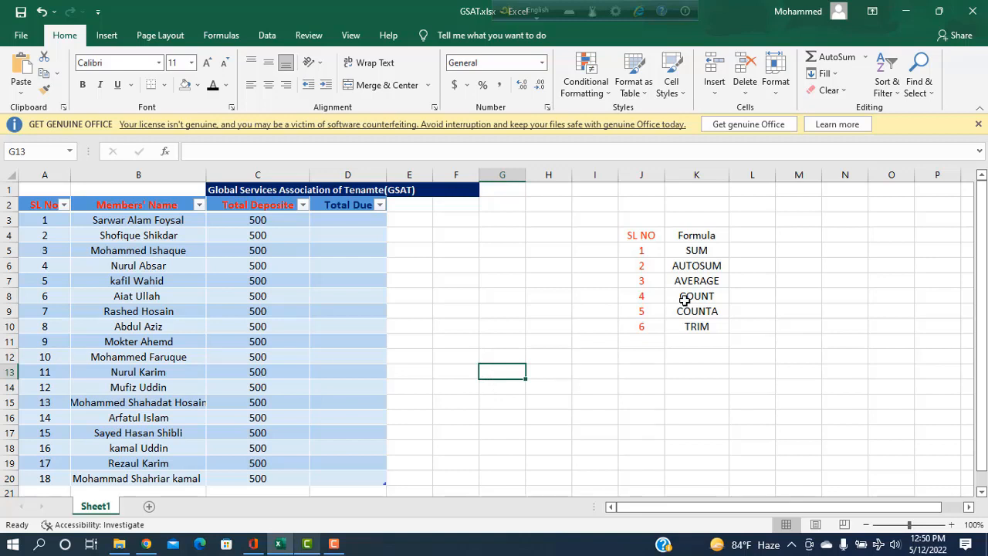
type("=")
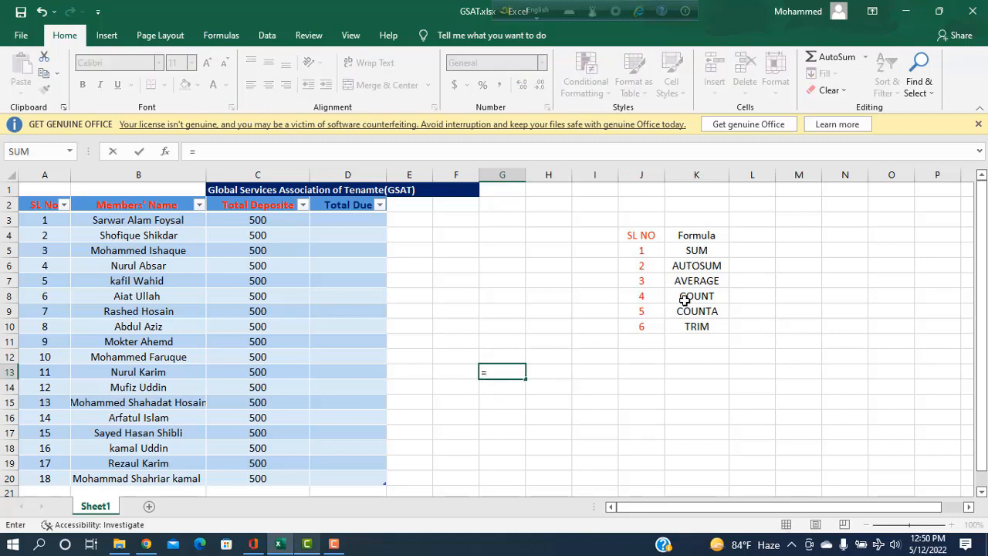
type("SUM")
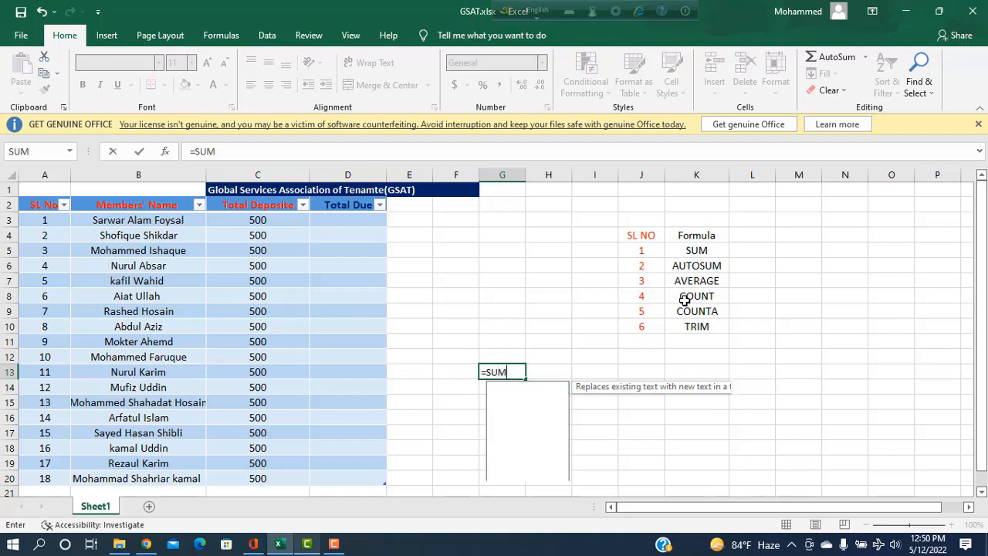
type("(")
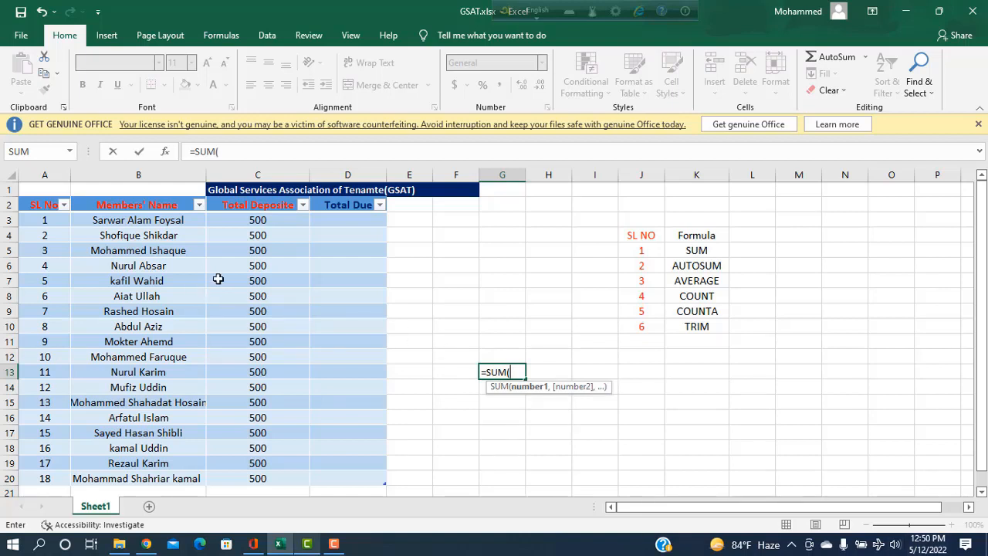
left_click(252, 222)
left_click(255, 235)
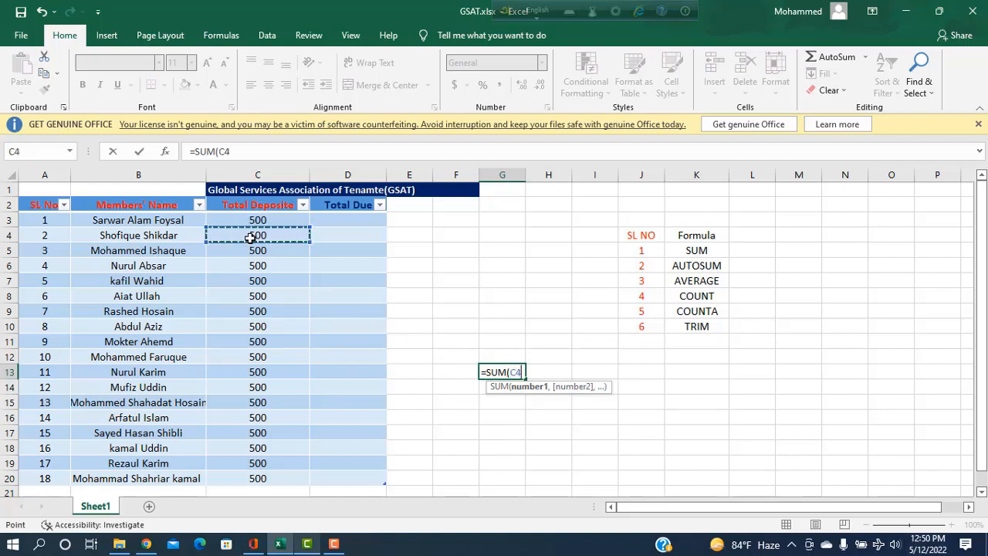
key("Return")
left_click(257, 219)
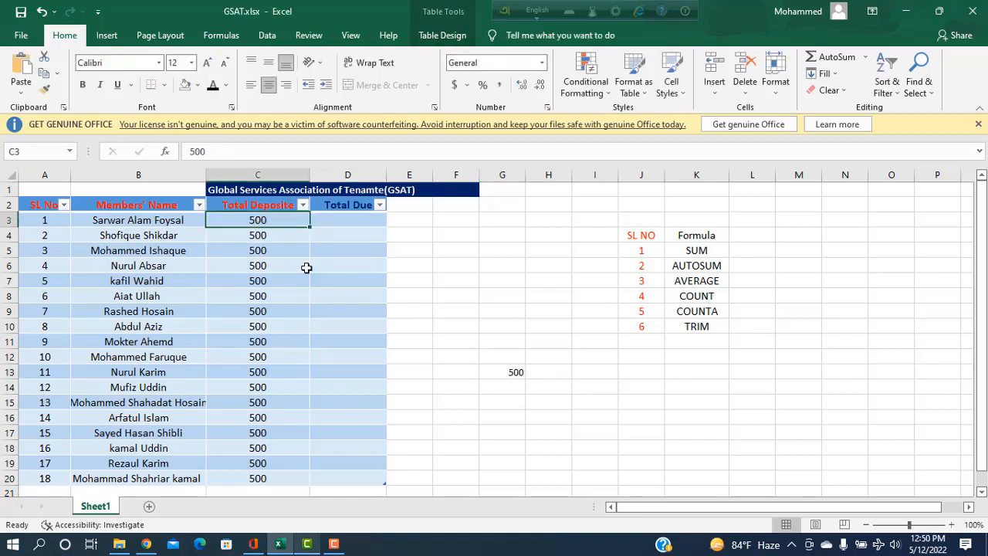
Rewrite G13 as =SUM(C3,C4,C5,C6,C7) so it shows 2500
left_click(515, 378)
key("BackSpace")
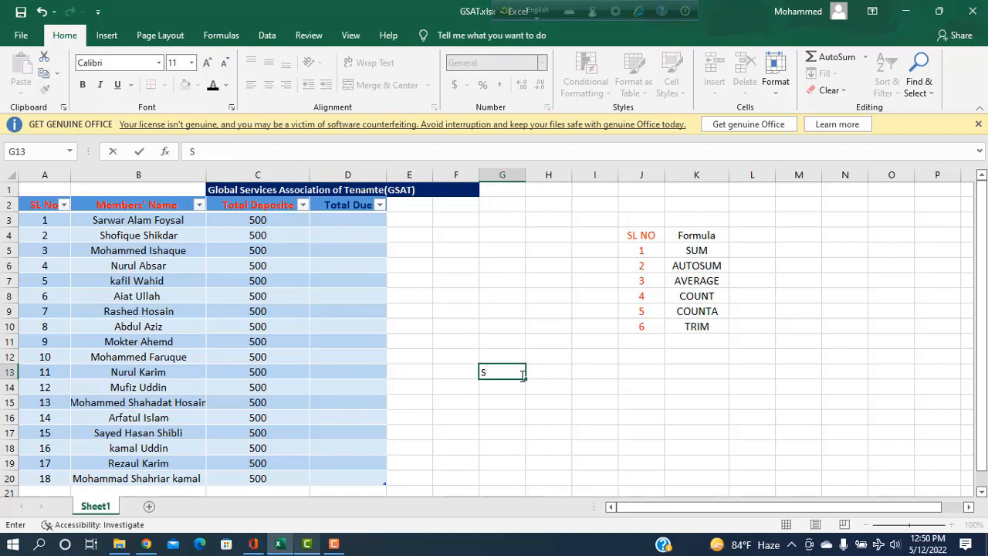
type("=SI,M")
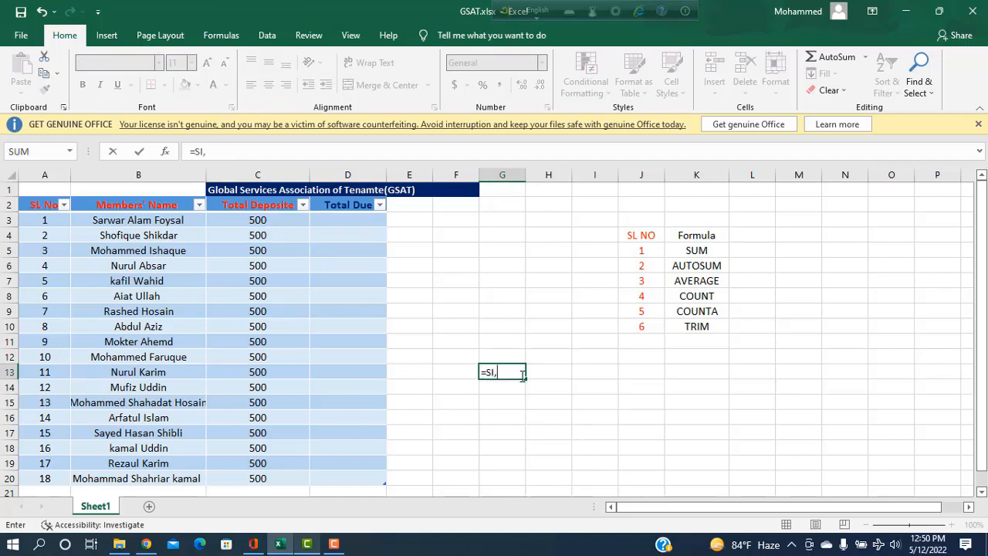
key("BackSpace")
key("BackSpace")
key("BackSpace")
type("UM")
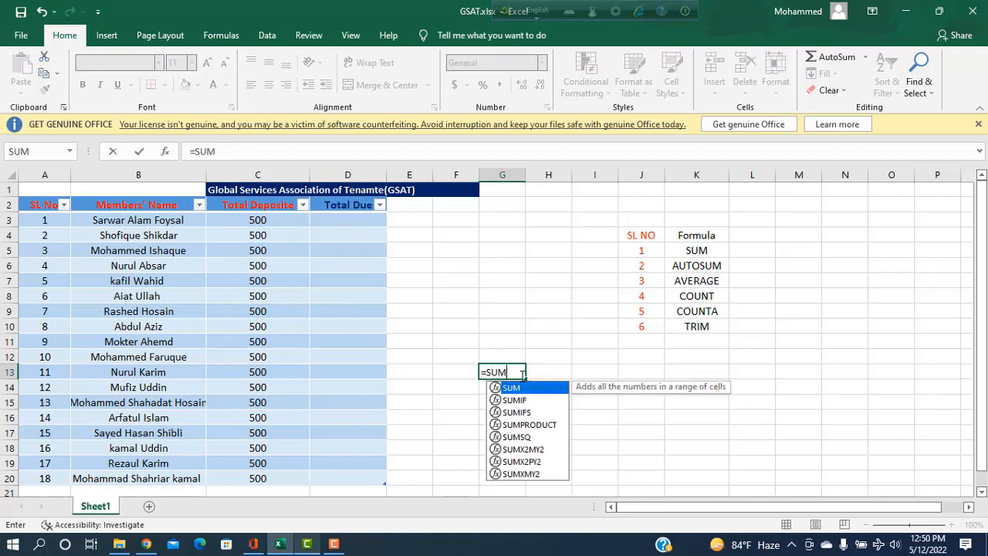
type("(")
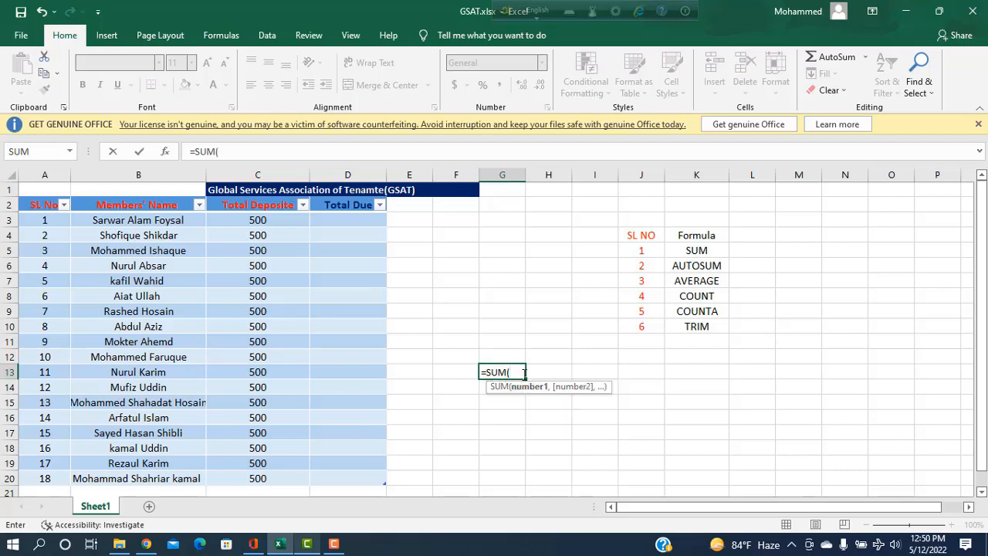
left_click(282, 224)
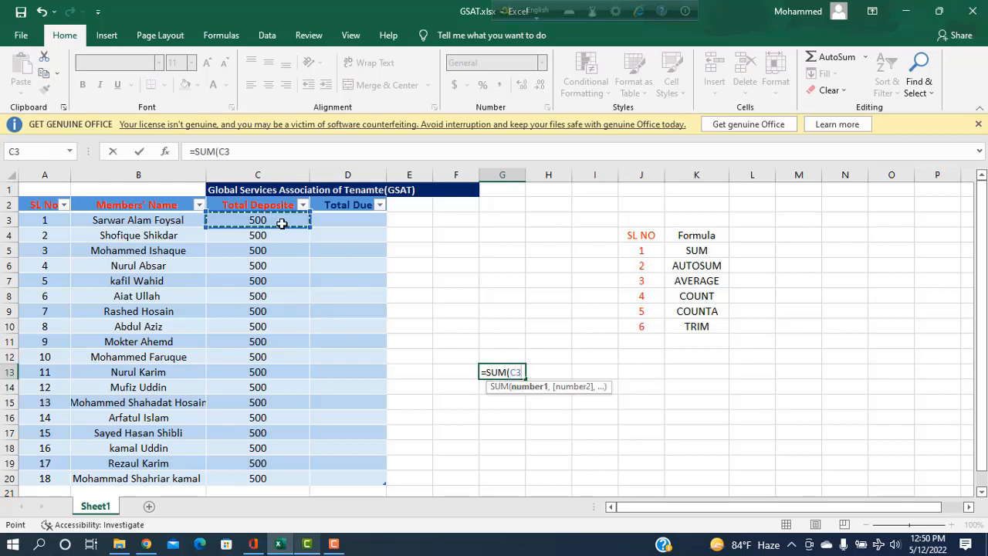
type(",")
left_click(267, 238)
type(",")
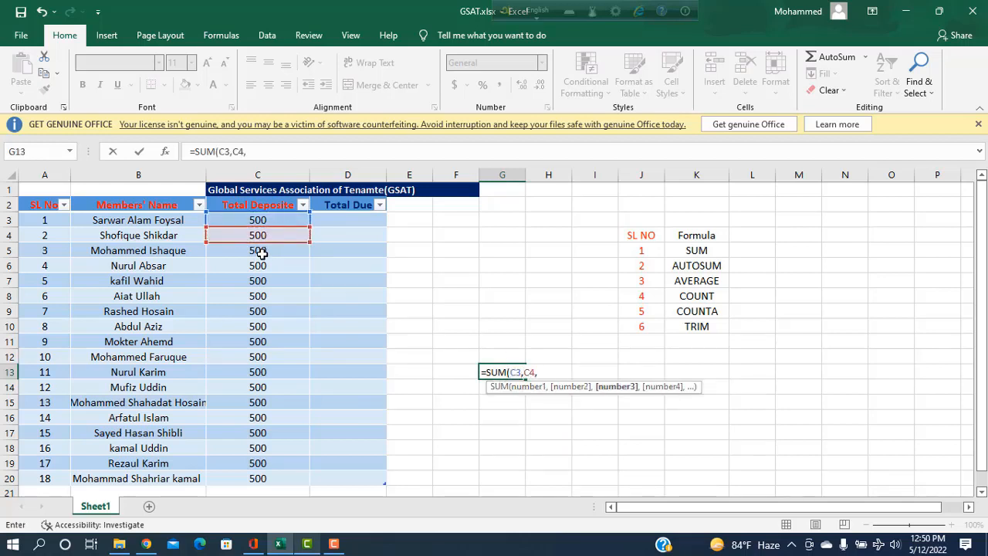
left_click(263, 250)
type(",")
left_click(262, 266)
type(",")
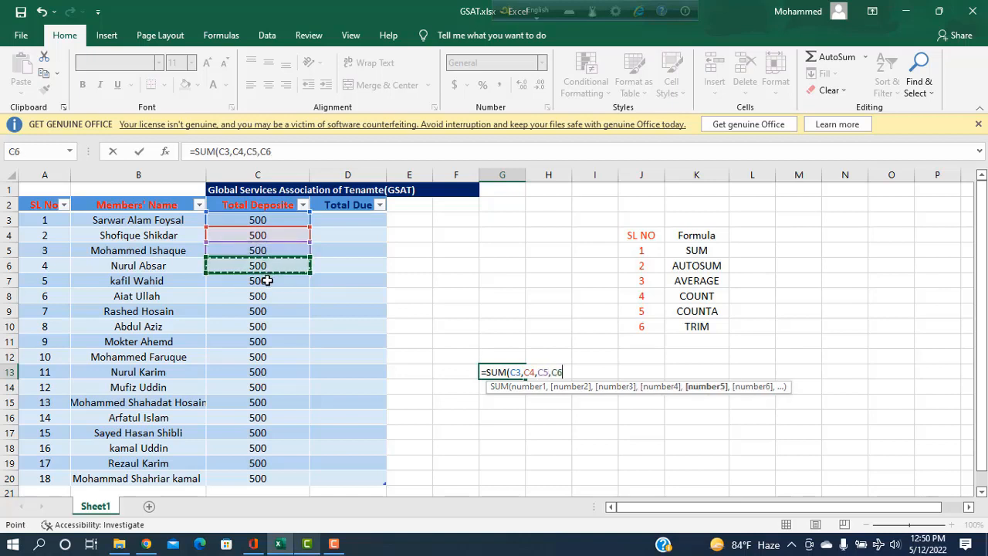
left_click(264, 281)
type(",")
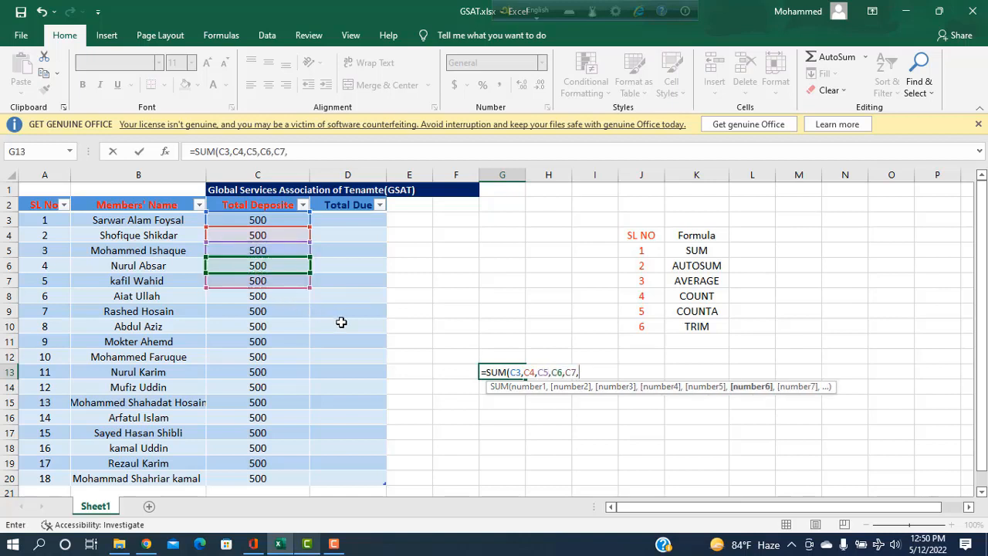
type(")")
key("Return")
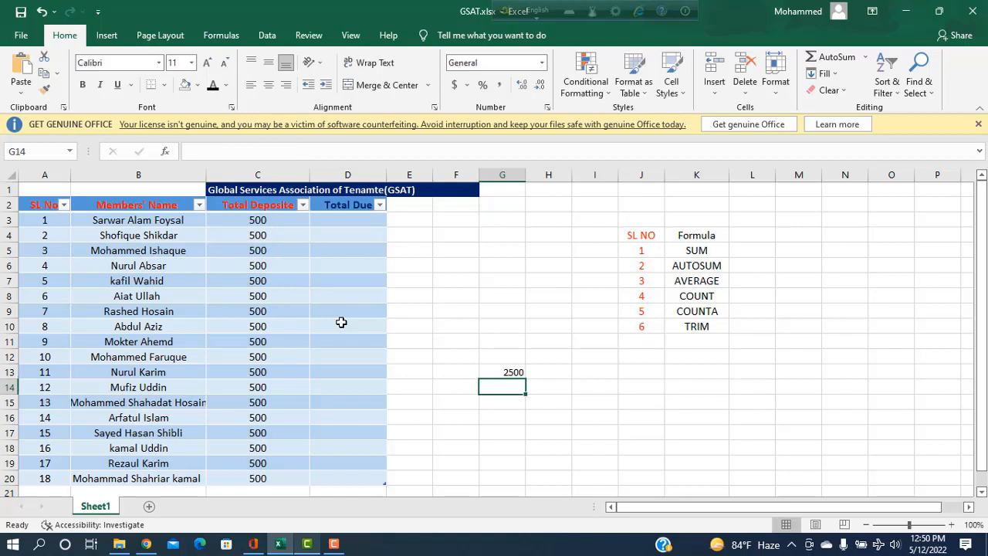
Enter =SUM(C3:C7) in G16, which also totals 2500
left_click(511, 413)
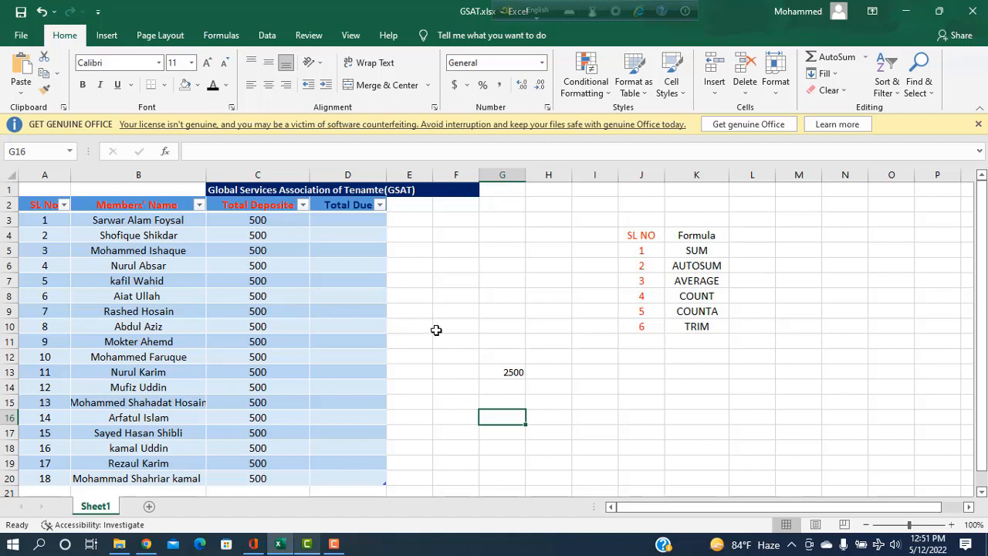
type("=")
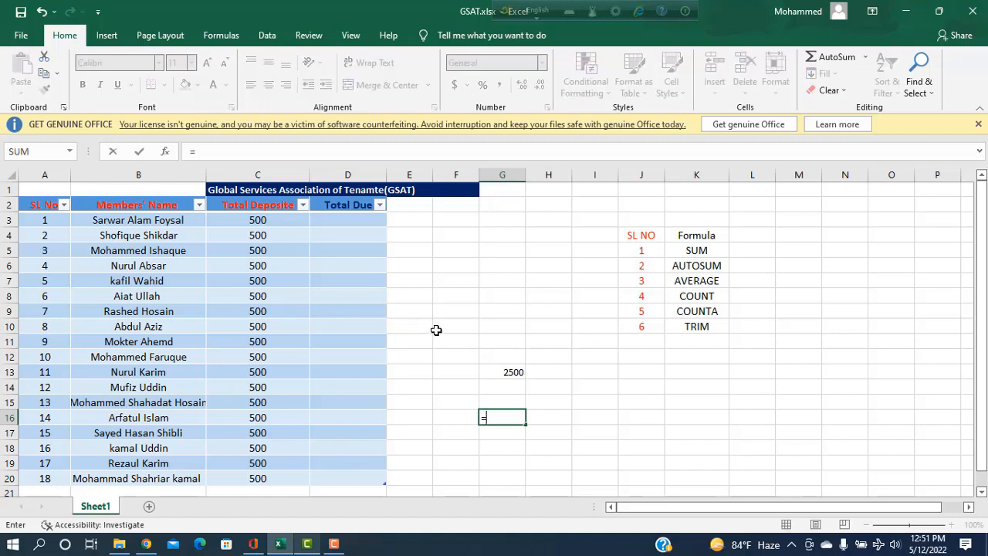
type("SU")
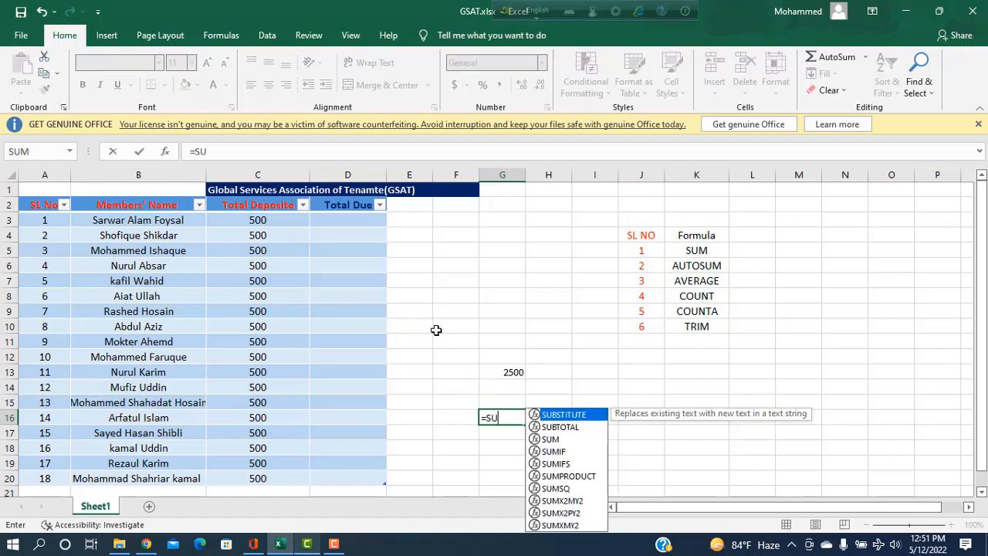
type("M(")
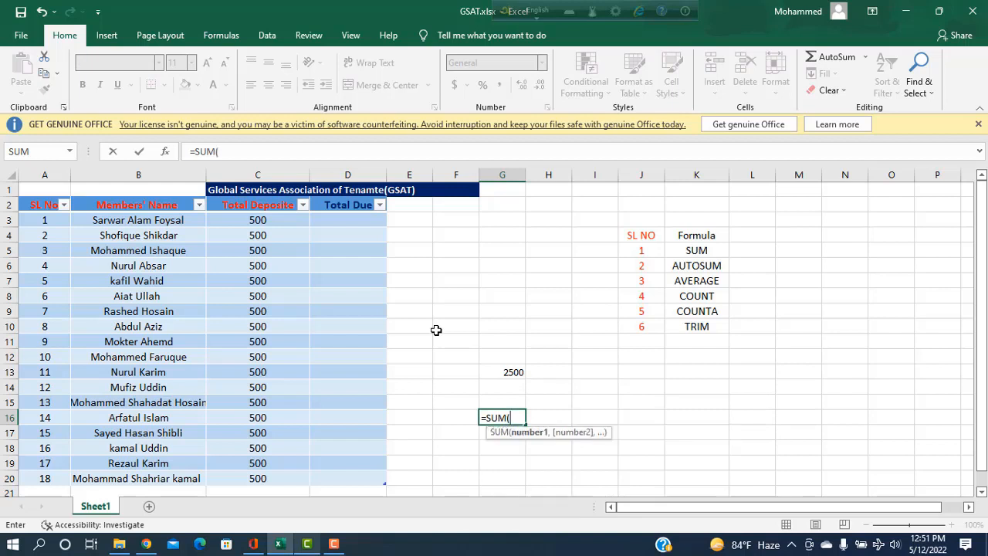
left_click(261, 223)
left_click_drag(261, 224, 275, 274)
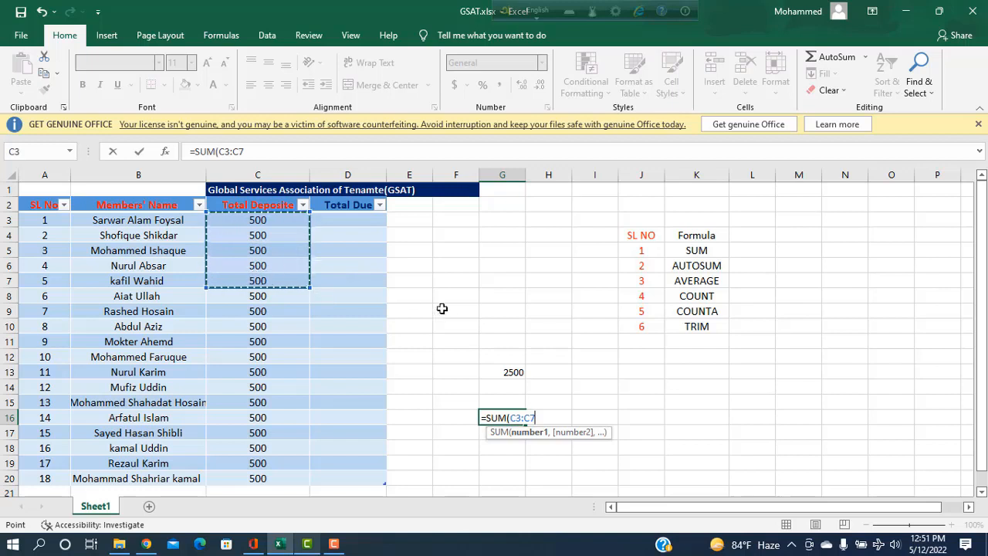
type(")")
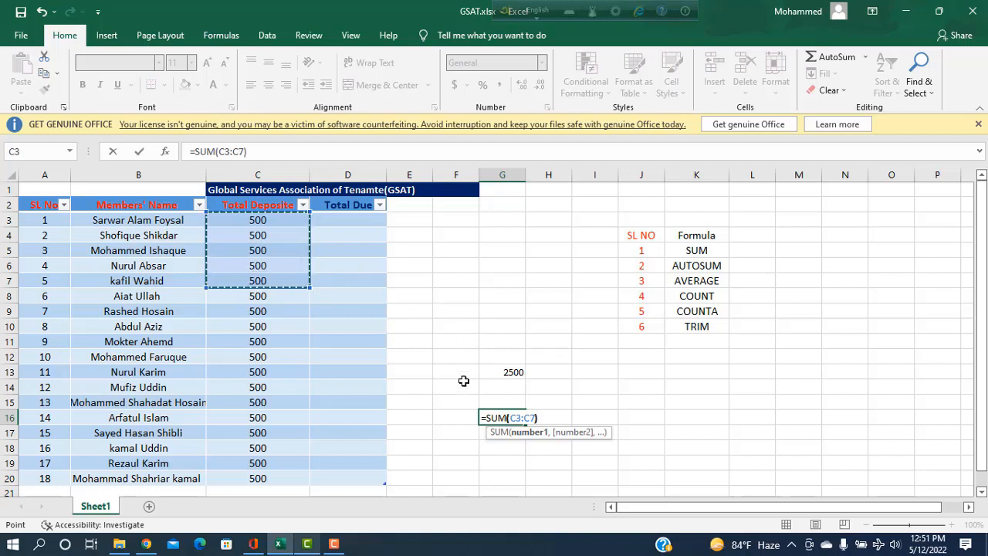
key("Return")
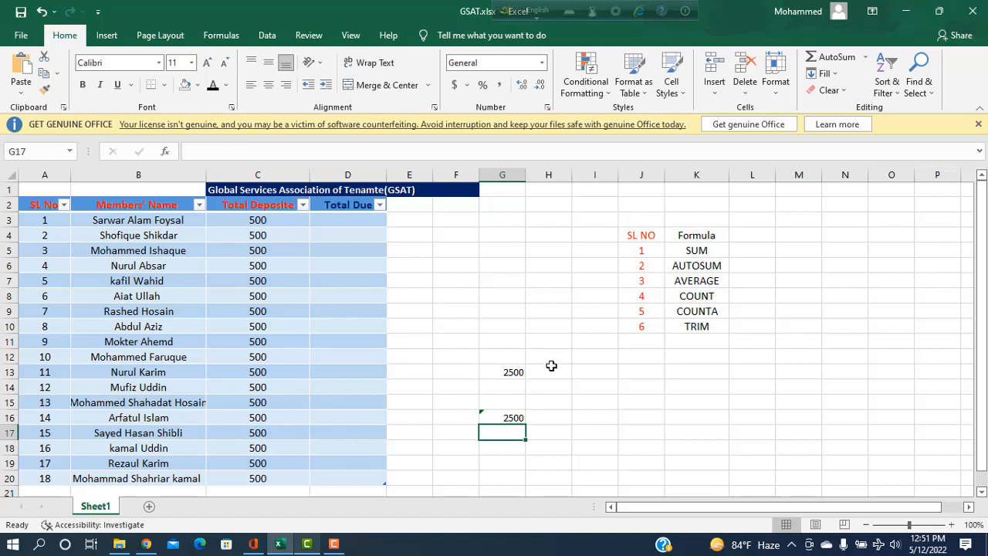
left_click(579, 372)
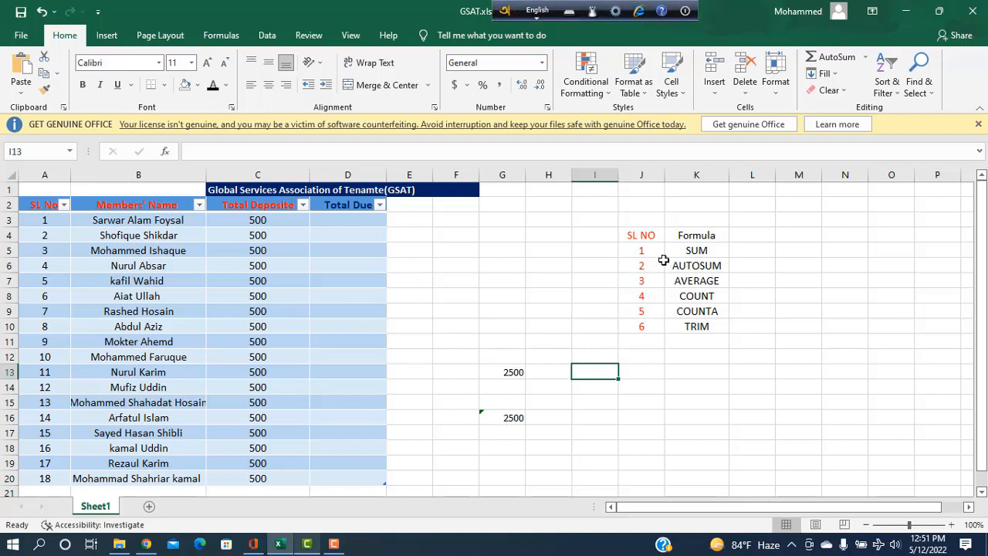
Enter =SUM(J5:J10) in I13 to total the serial numbers as 21
type("=")
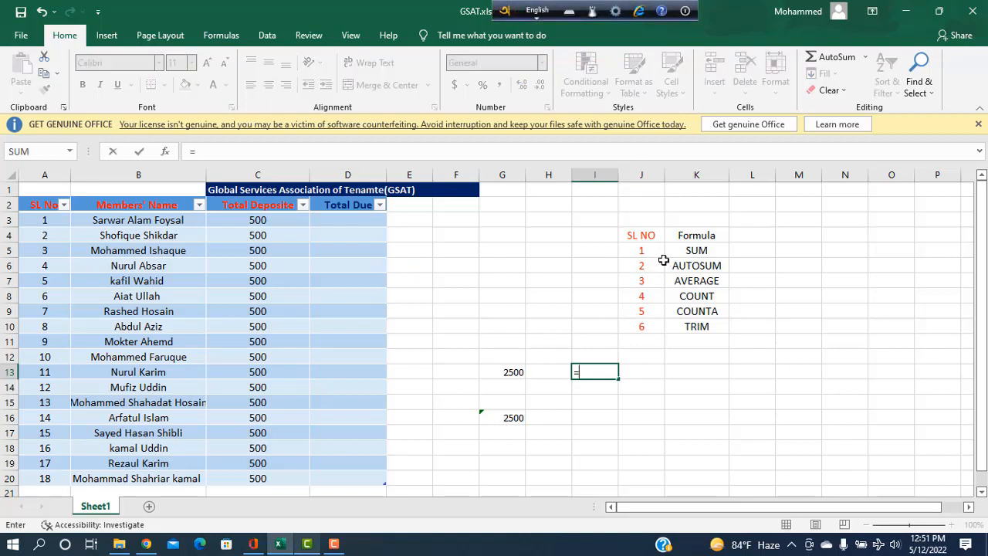
type("SUM")
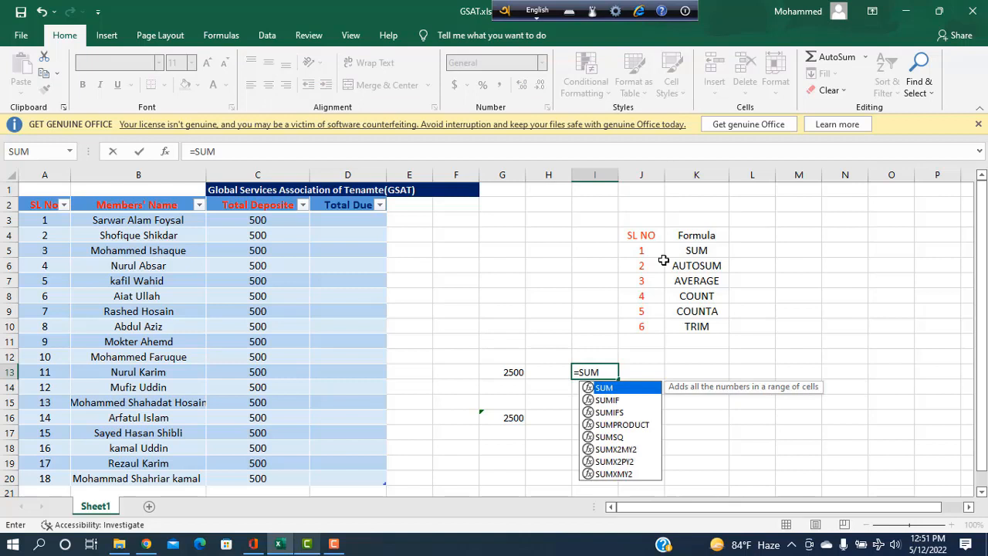
type("(")
left_click_drag(648, 251, 638, 331)
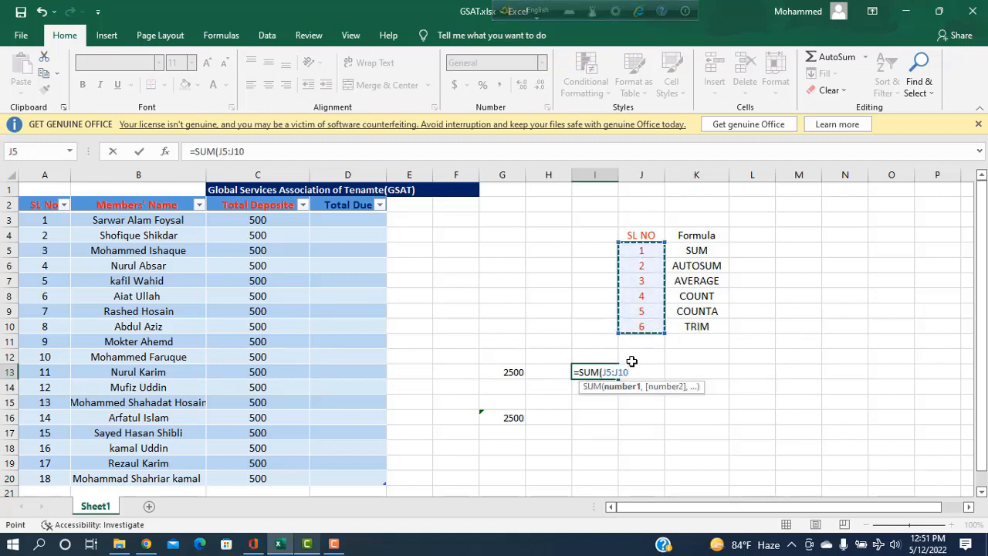
type(")")
key("Return")
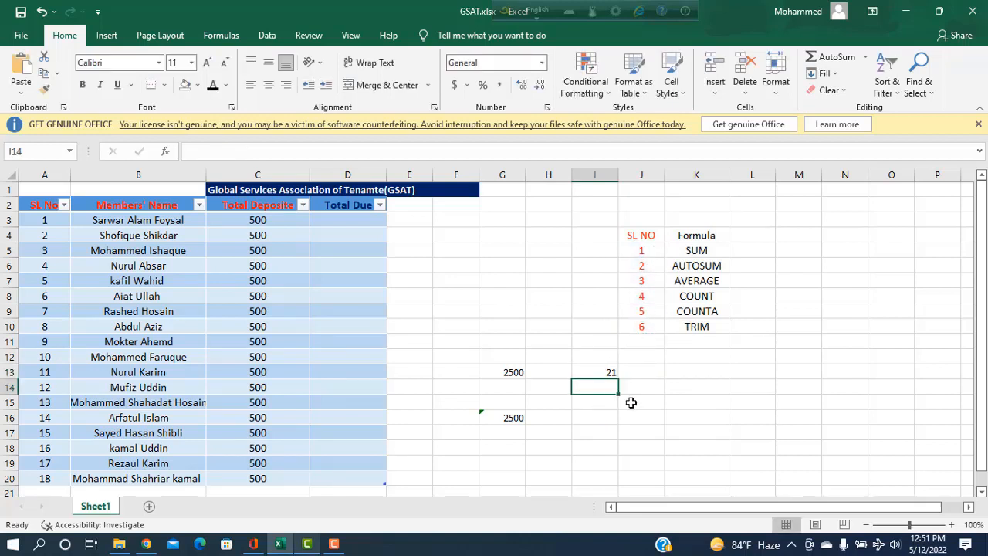
Enter =SUM(J5,J6,J7,J8,J9,J10) in I15, listing each cell, giving 21
key("Down")
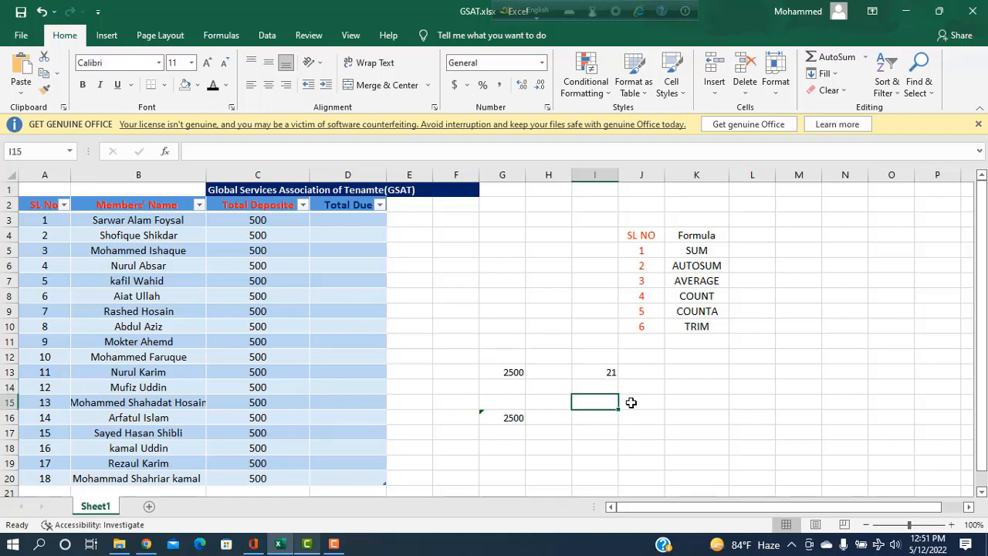
type("=S")
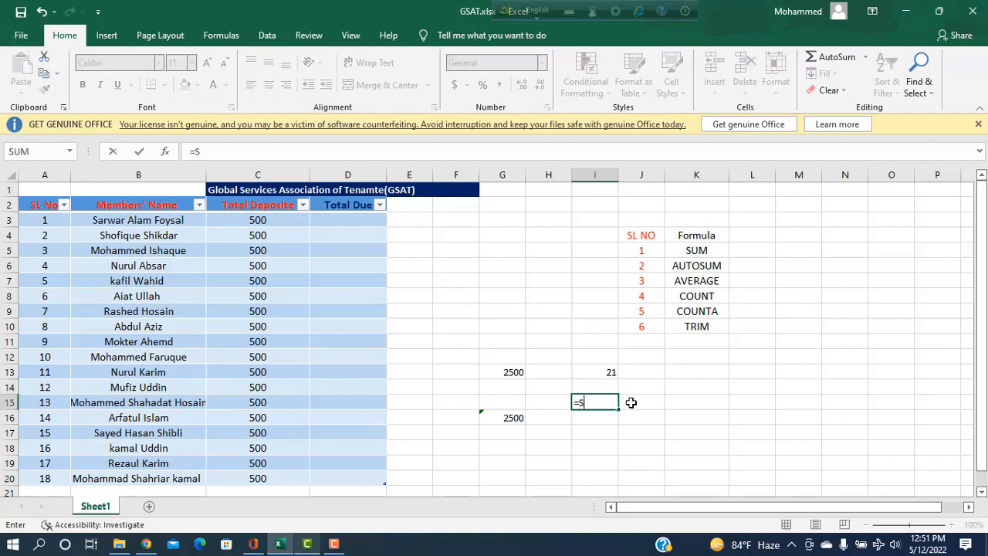
type("UM(")
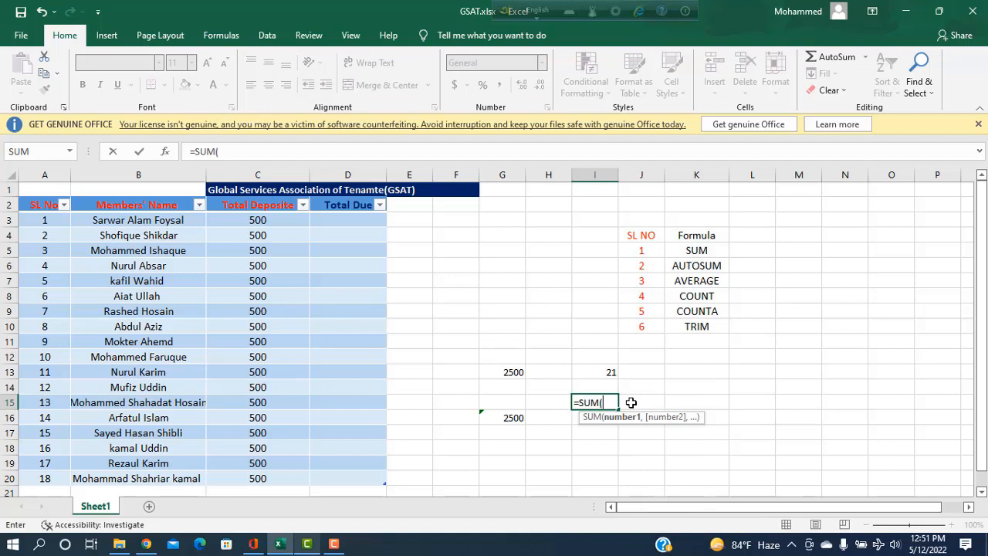
left_click(647, 250)
type(",")
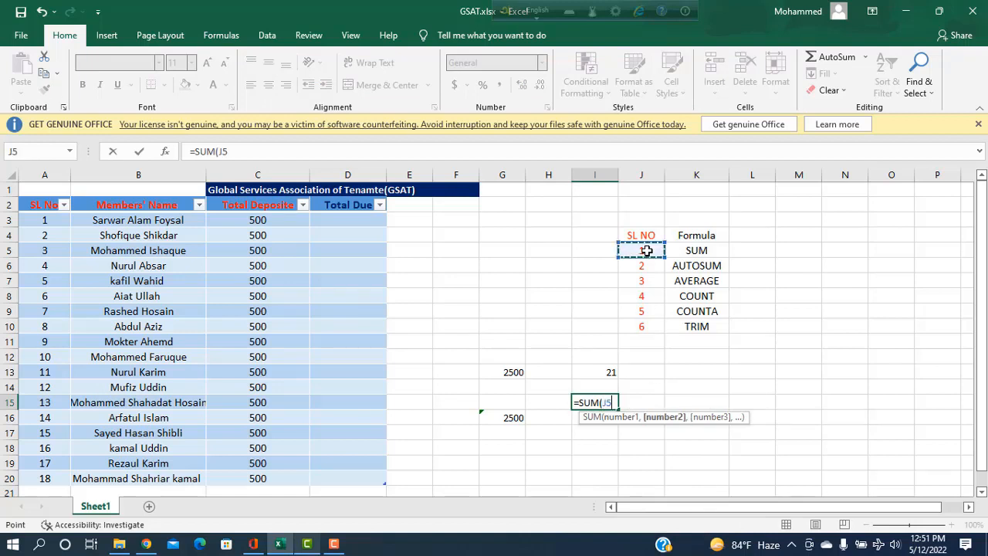
left_click(641, 264)
type(",")
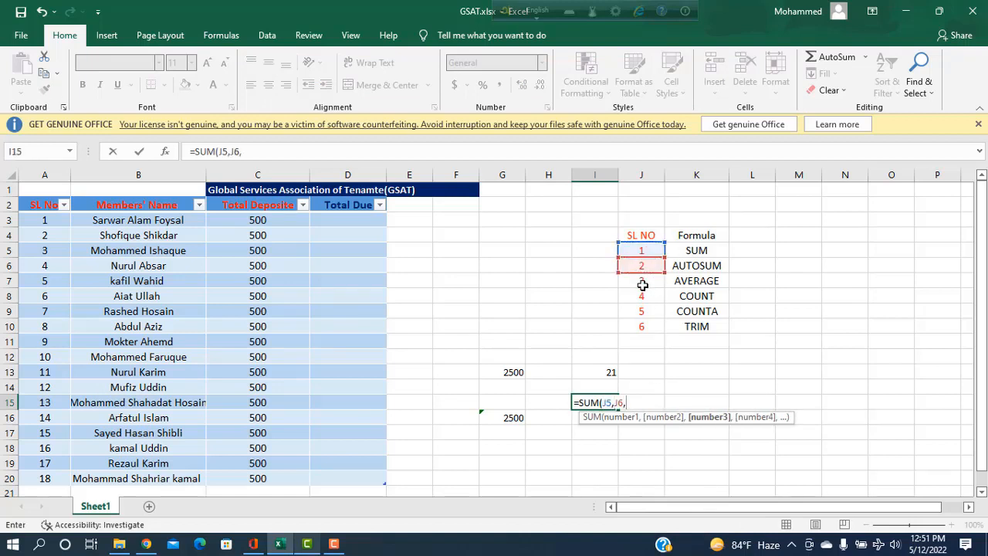
left_click(646, 289)
type(",")
left_click(643, 295)
type(",")
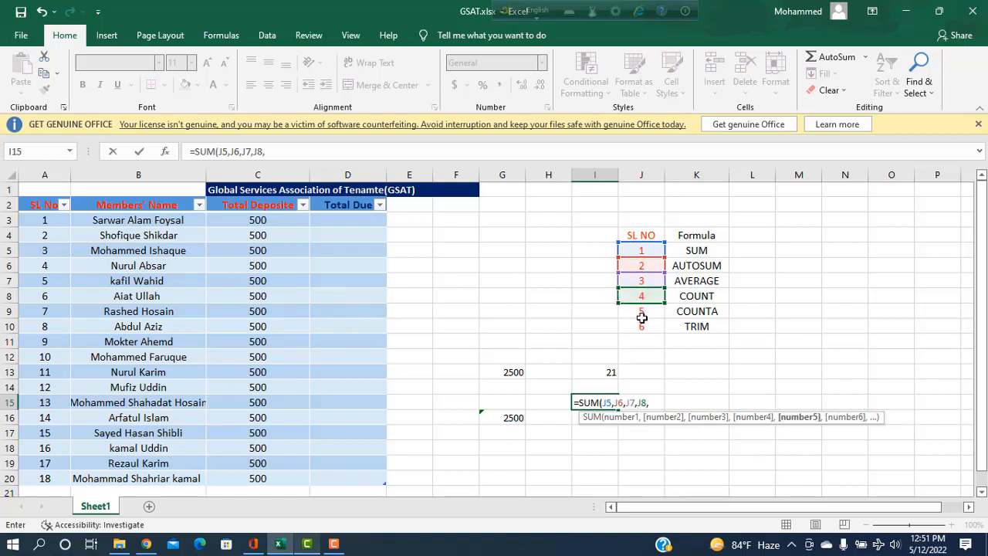
left_click(643, 312)
type(",")
left_click(642, 327)
type(",")
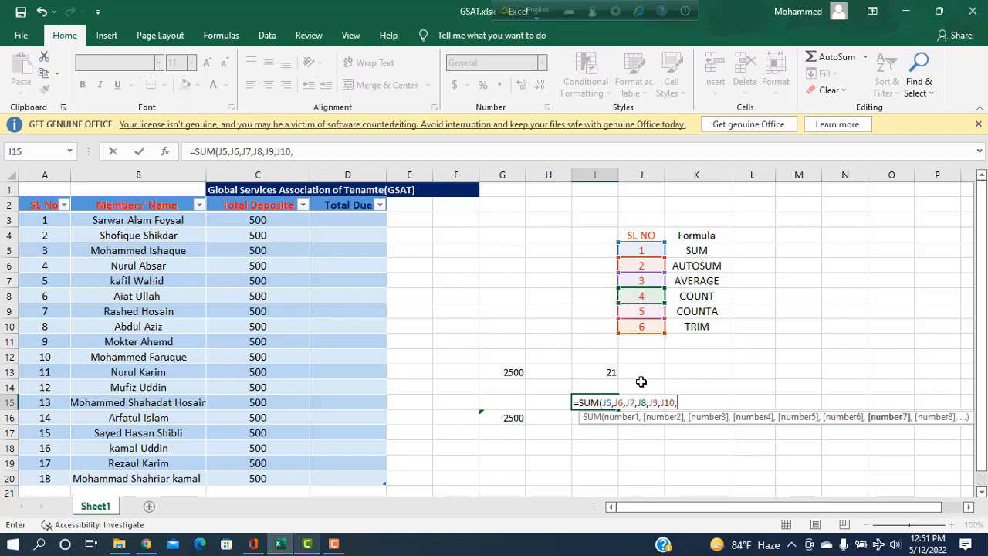
key("BackSpace")
type(")")
key("Return")
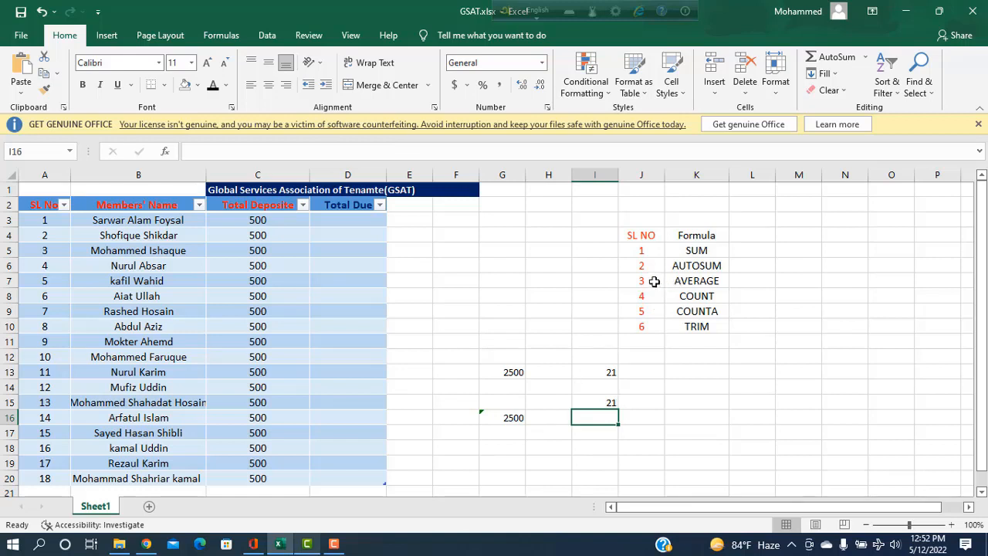
Delete the practice SUM results in G16, G13, I15 and I13
left_click(512, 418)
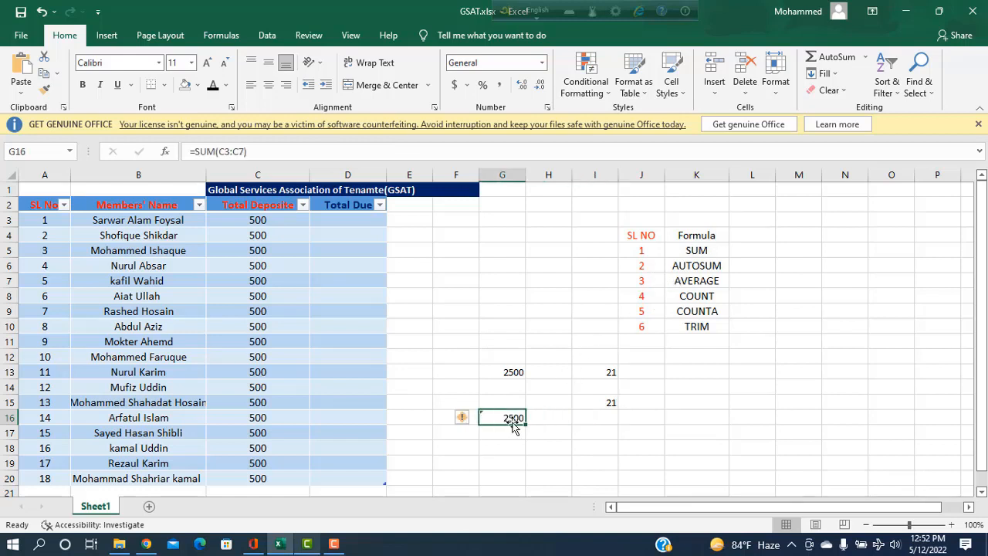
key("Return")
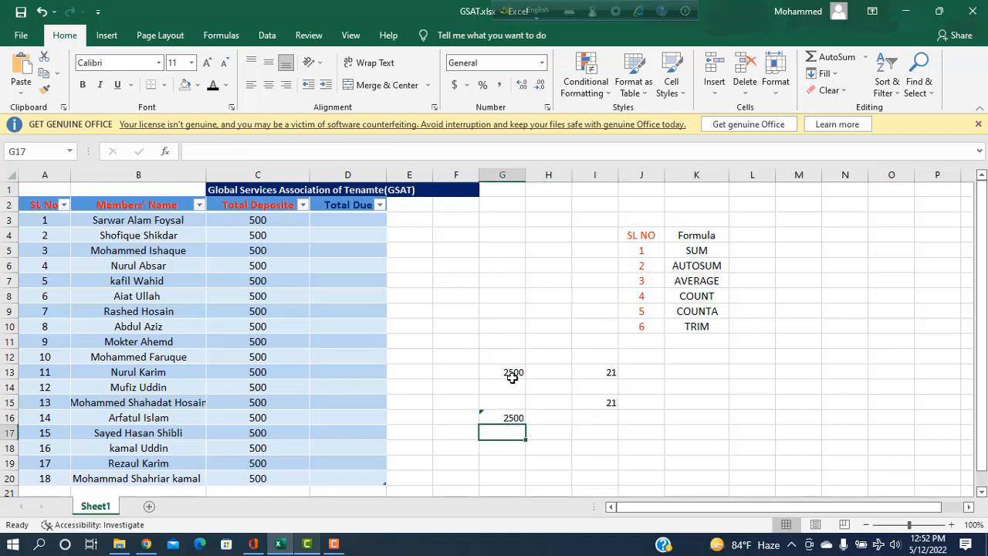
left_click(515, 418)
key("BackSpace")
left_click(523, 375)
key("BackSpace")
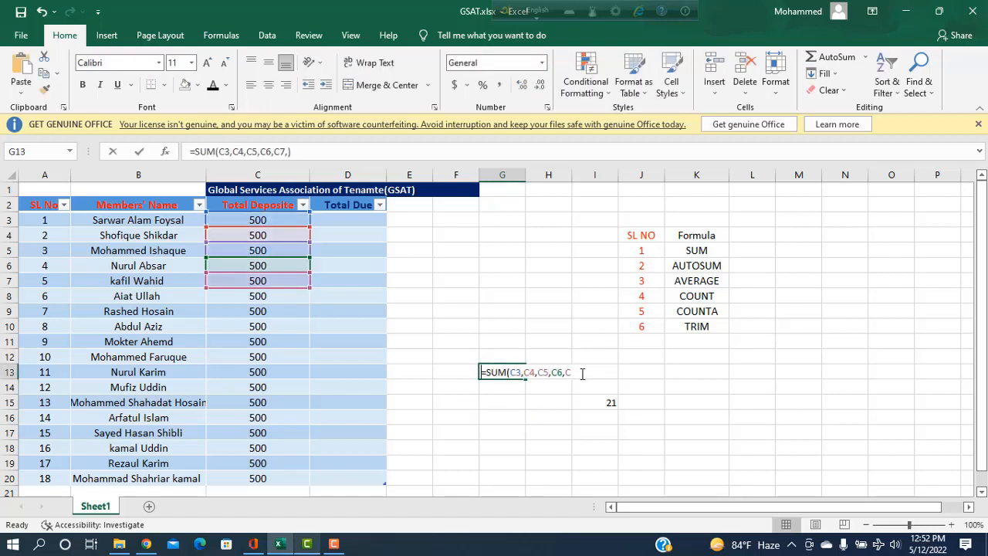
left_click(608, 407)
key("BackSpace")
left_click(612, 373)
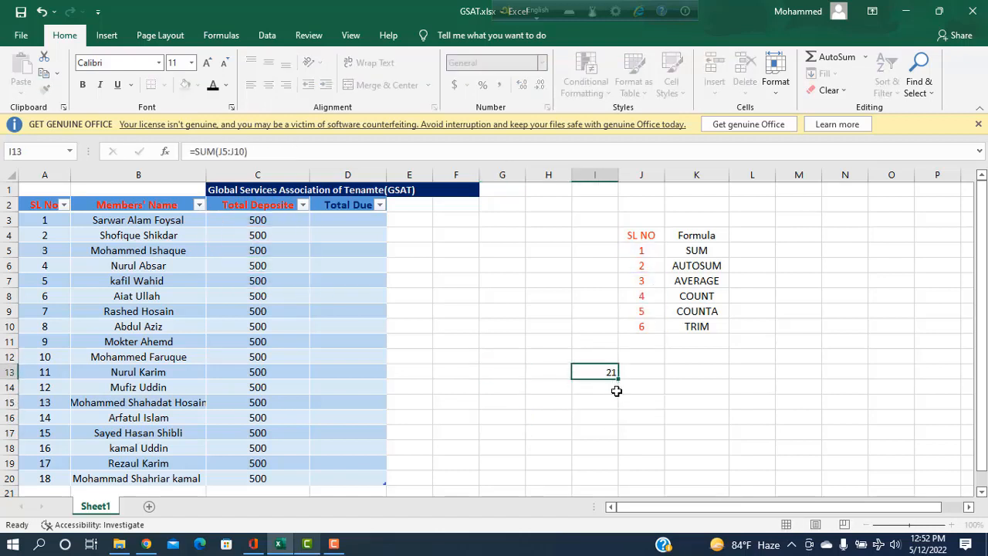
key("BackSpace")
left_click(492, 389)
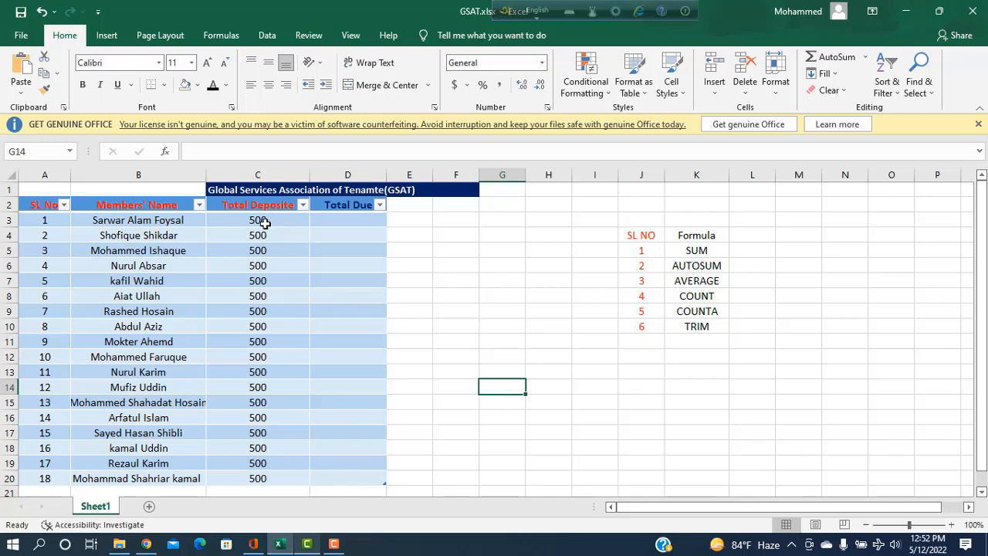
Select the Total Deposite amounts in column C
scroll(322, 294, "down", 1)
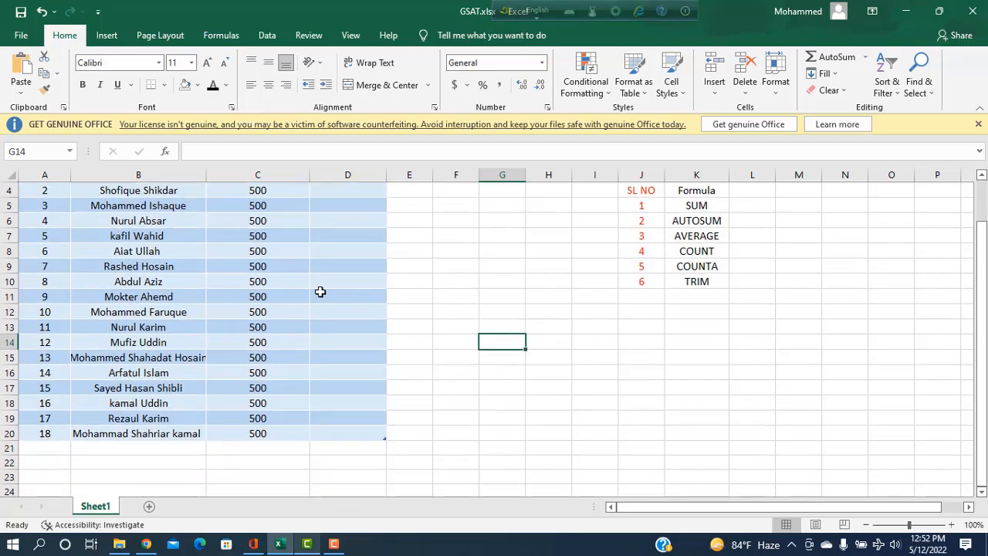
scroll(326, 333, "up", 1)
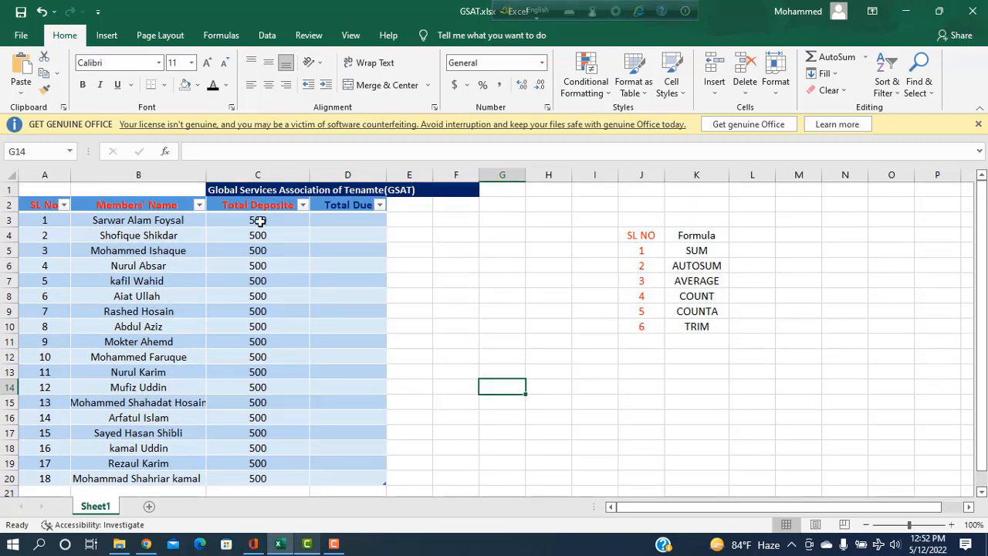
left_click_drag(260, 220, 278, 465)
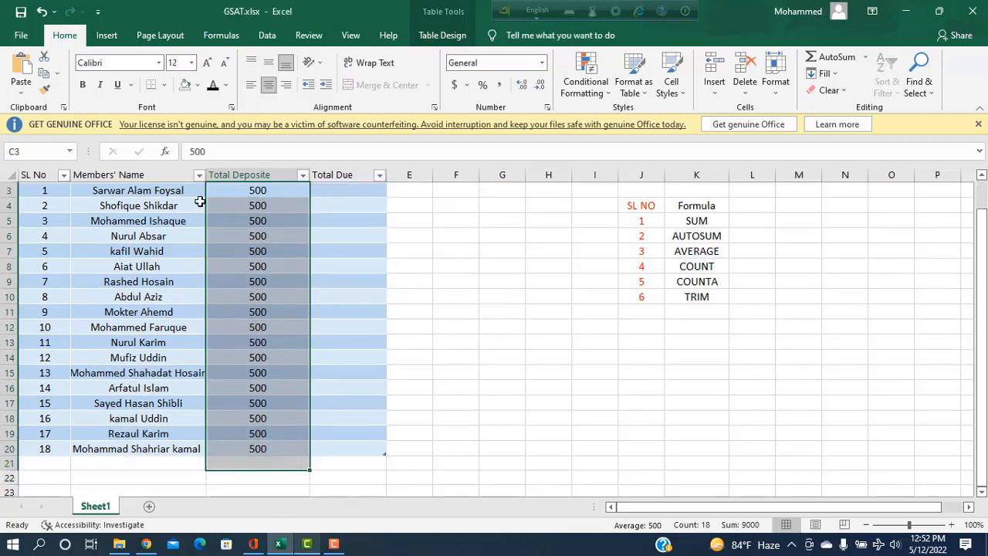
AutoSum the Total Deposite column to get 9000, then undo it
left_click(837, 62)
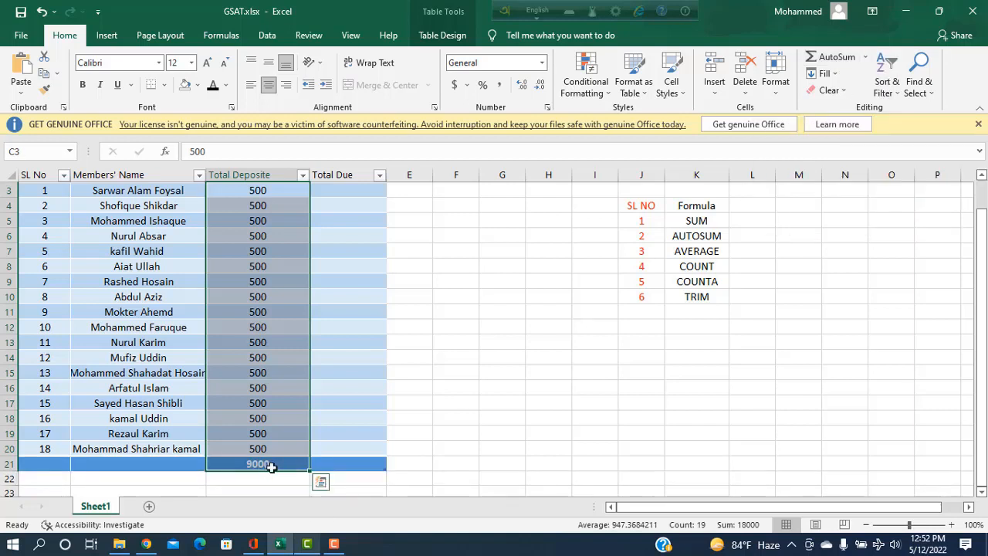
left_click(499, 434)
key("ctrl+z")
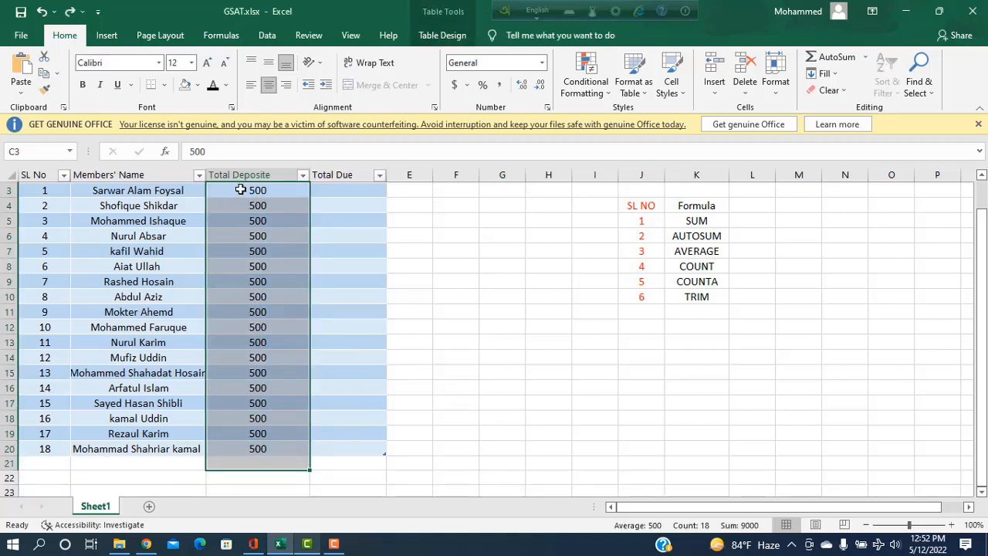
left_click_drag(238, 190, 260, 474)
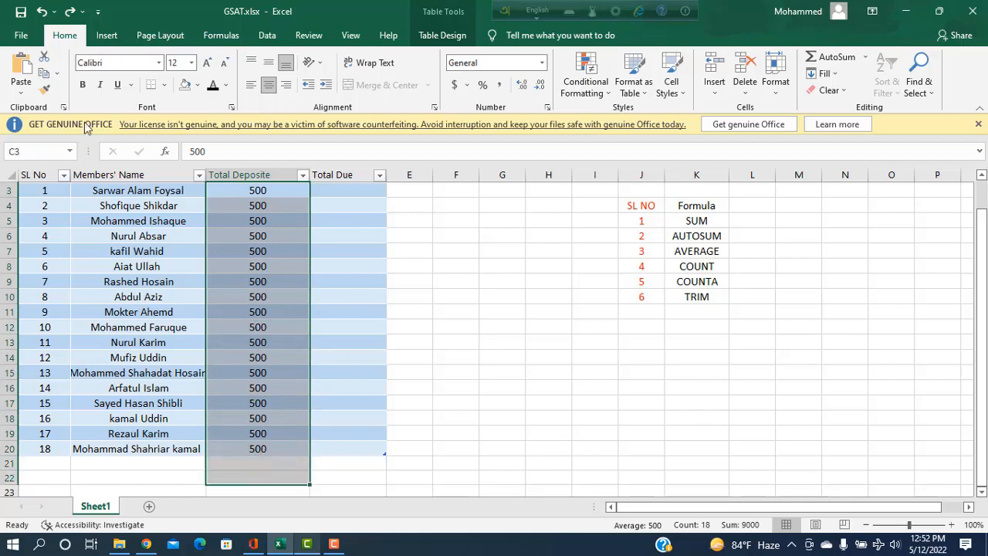
left_click(120, 38)
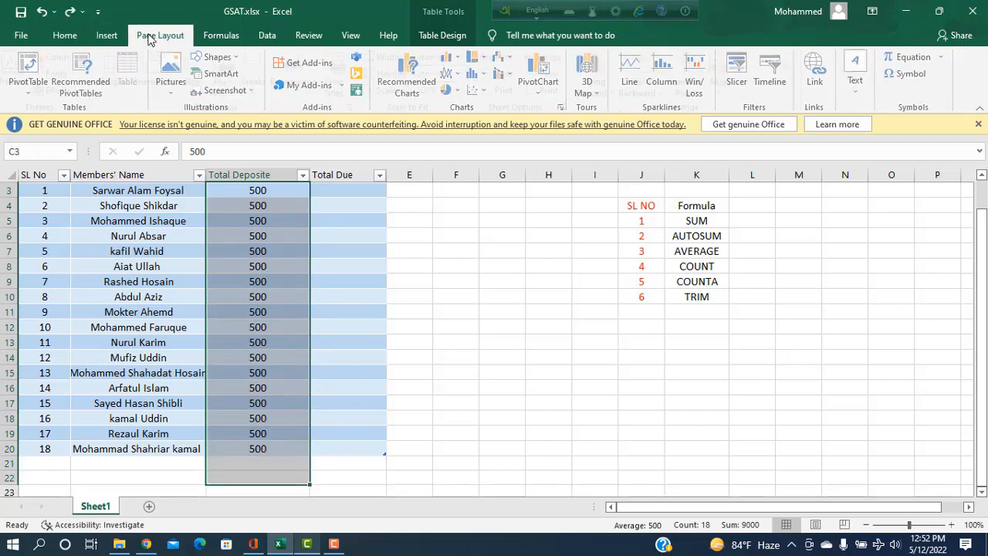
left_click(149, 37)
left_click(218, 36)
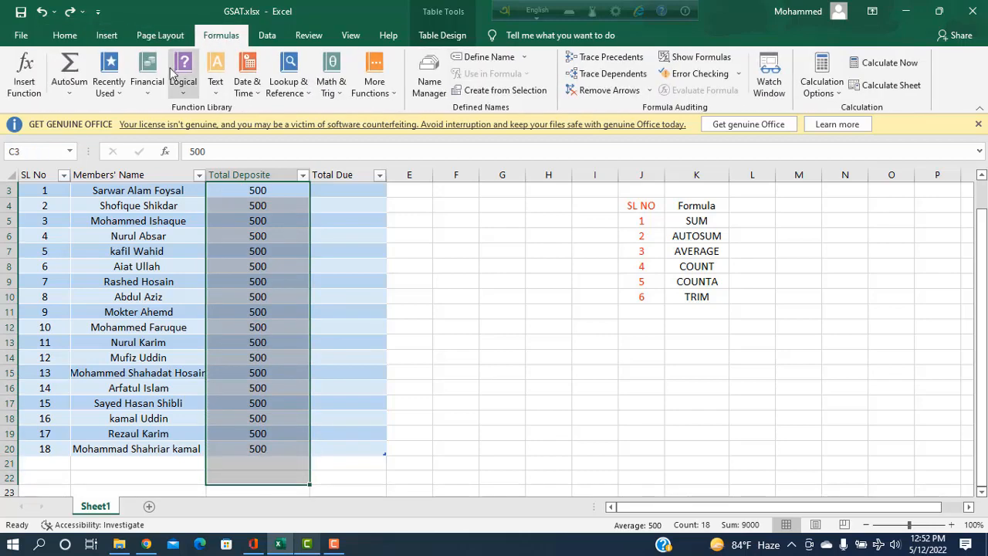
left_click(68, 71)
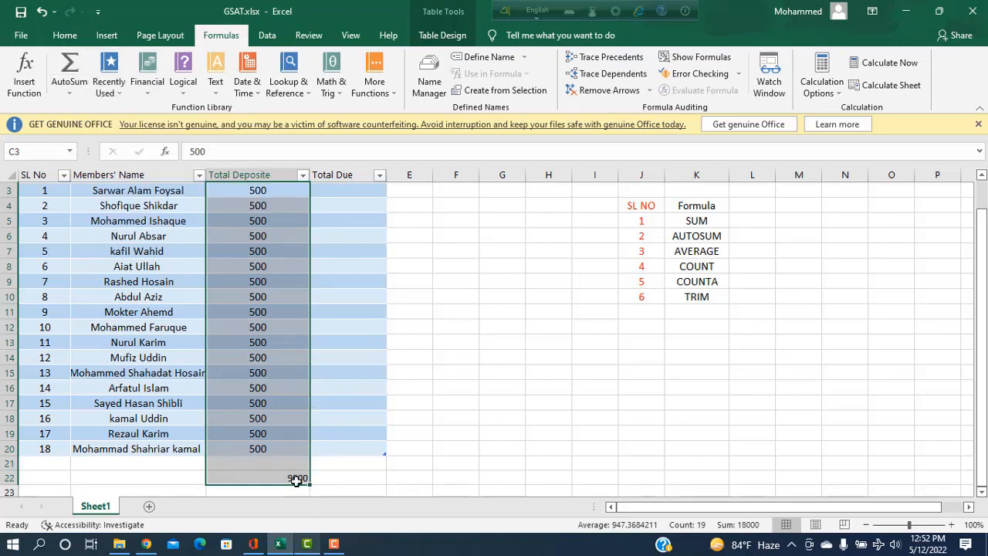
left_click(437, 476)
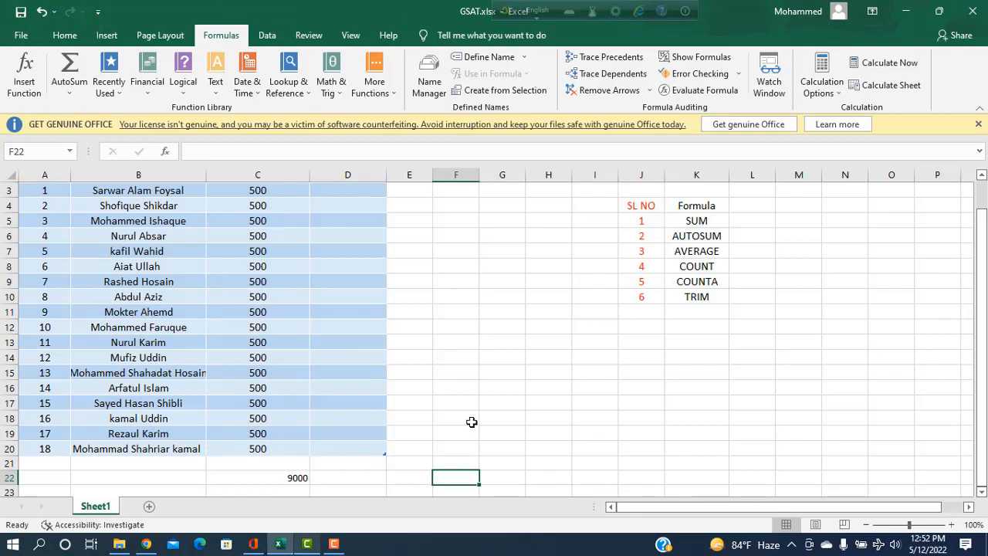
key("ctrl+z")
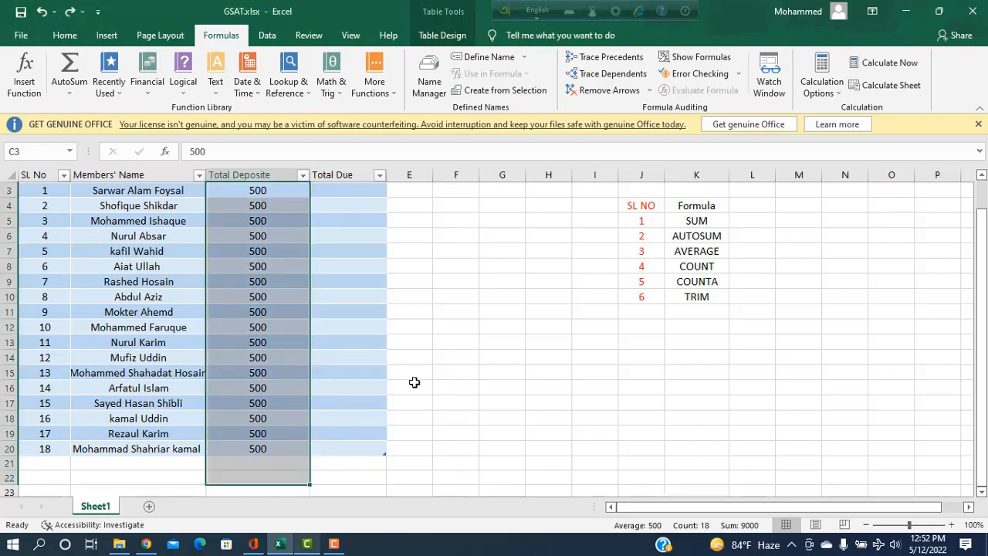
left_click(540, 311)
AutoSum the SL NO values into J11 giving 21, then delete that total
left_click_drag(641, 222, 645, 316)
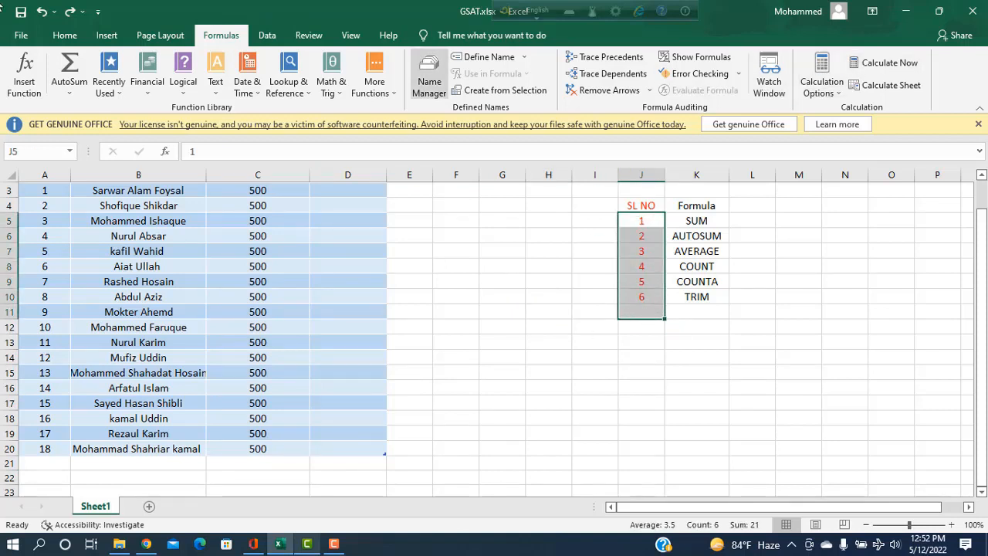
left_click(69, 69)
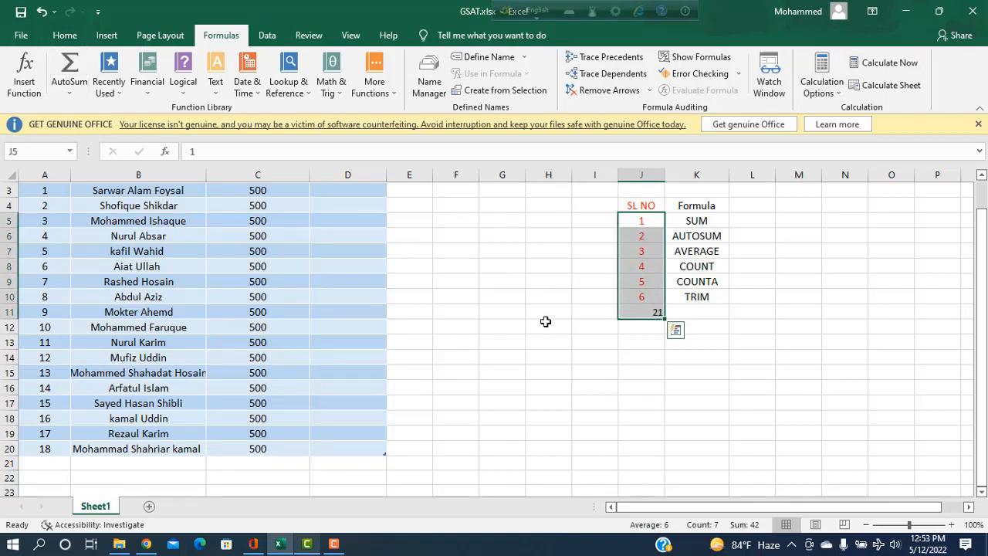
left_click(642, 369)
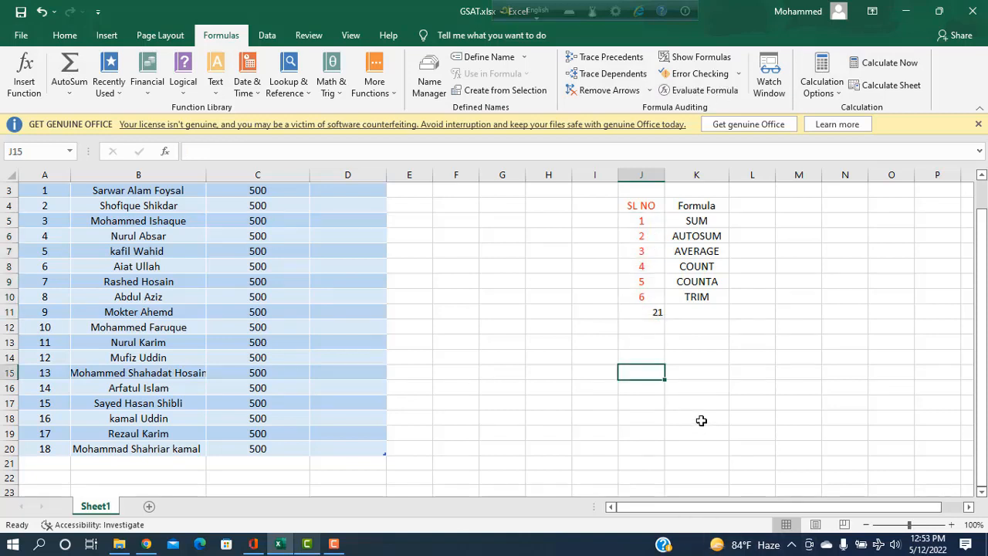
key("ctrl+z")
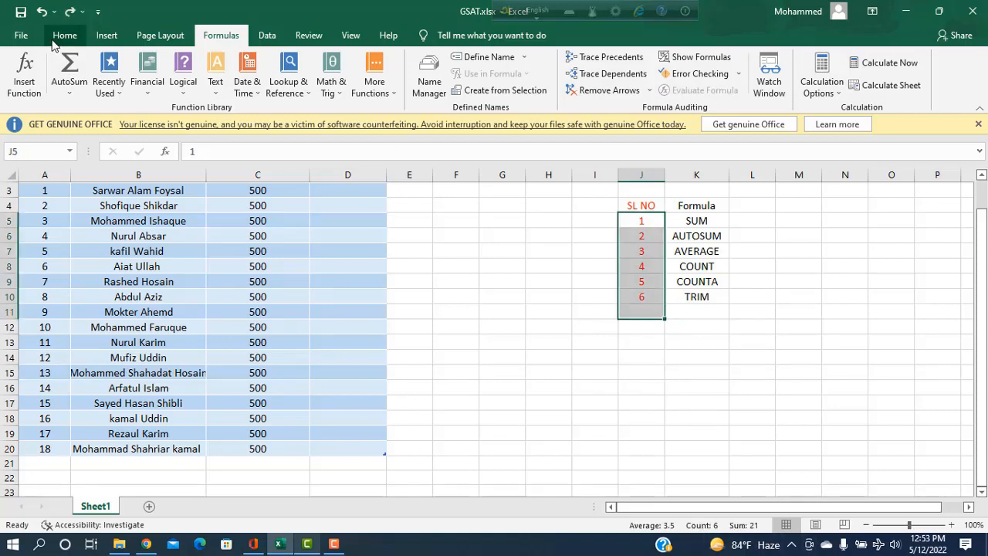
left_click(65, 36)
left_click(828, 56)
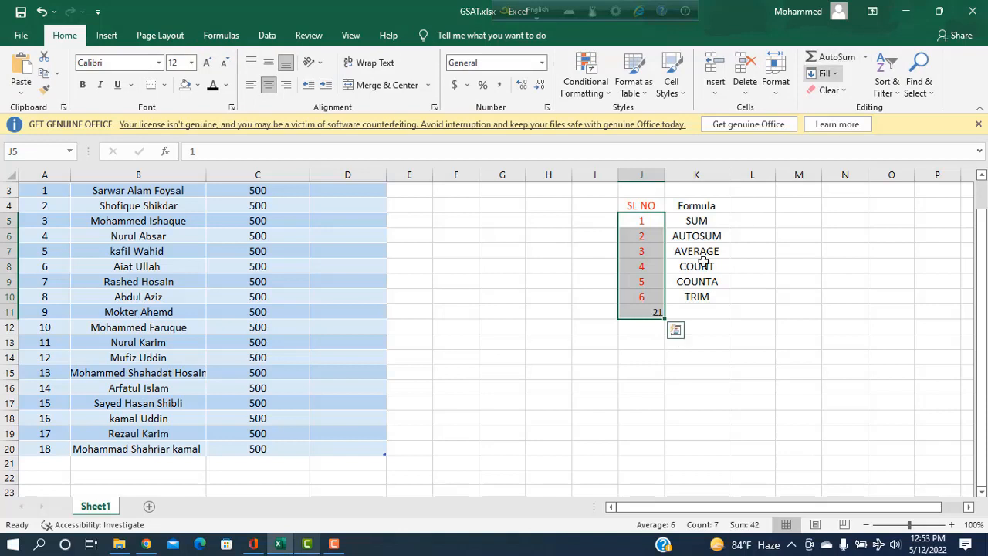
left_click(646, 327)
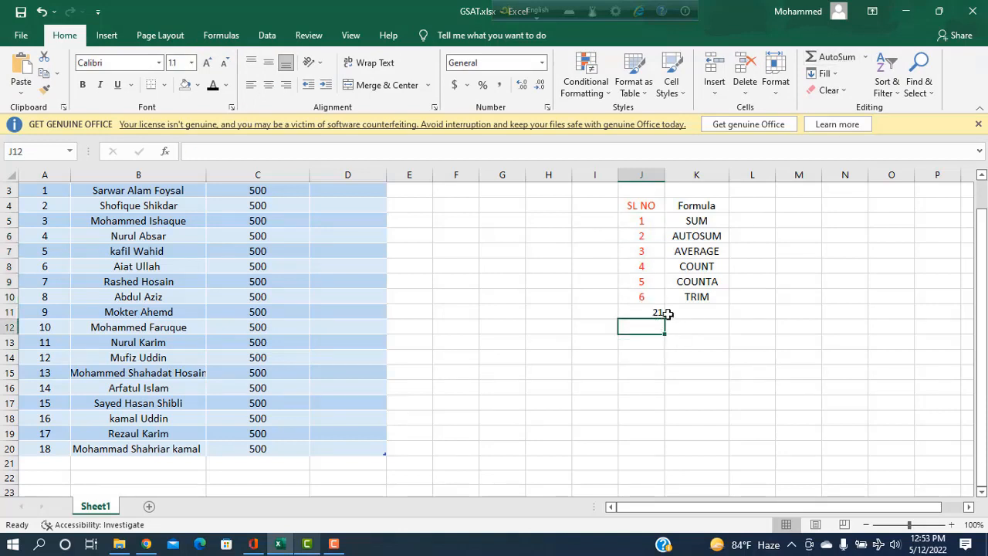
left_click(661, 314)
key("BackSpace")
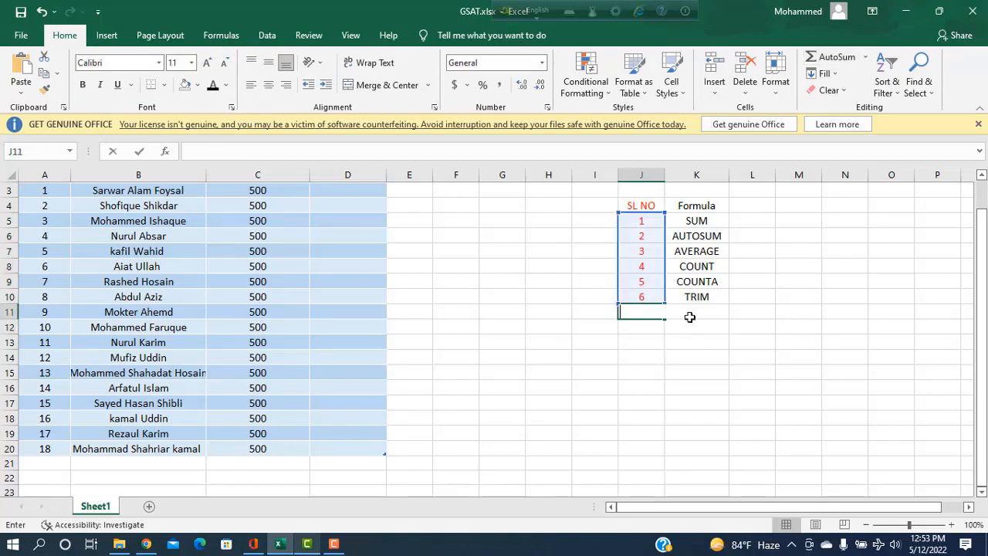
left_click(518, 325)
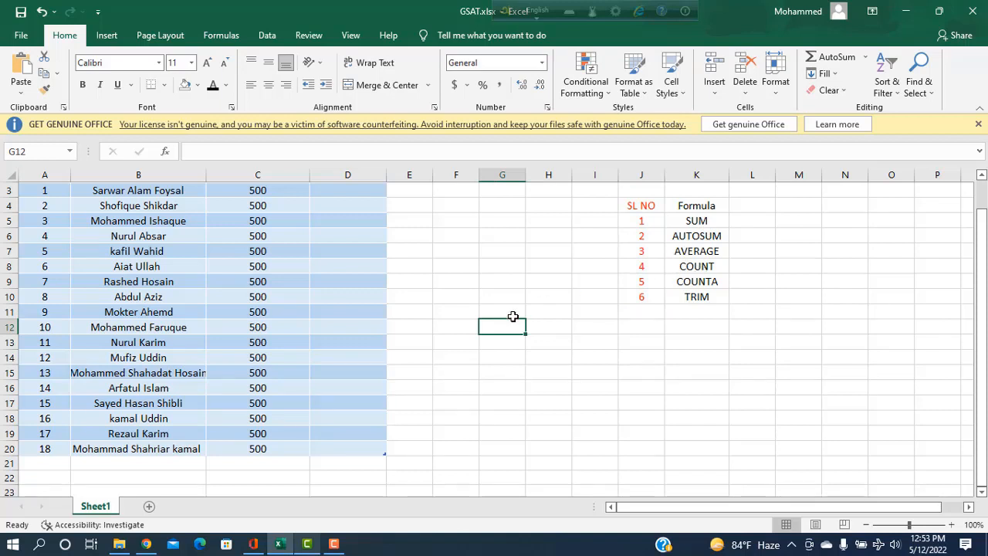
Enter =AVERAGE(J5:J10) in G12, showing 3.5
type("=")
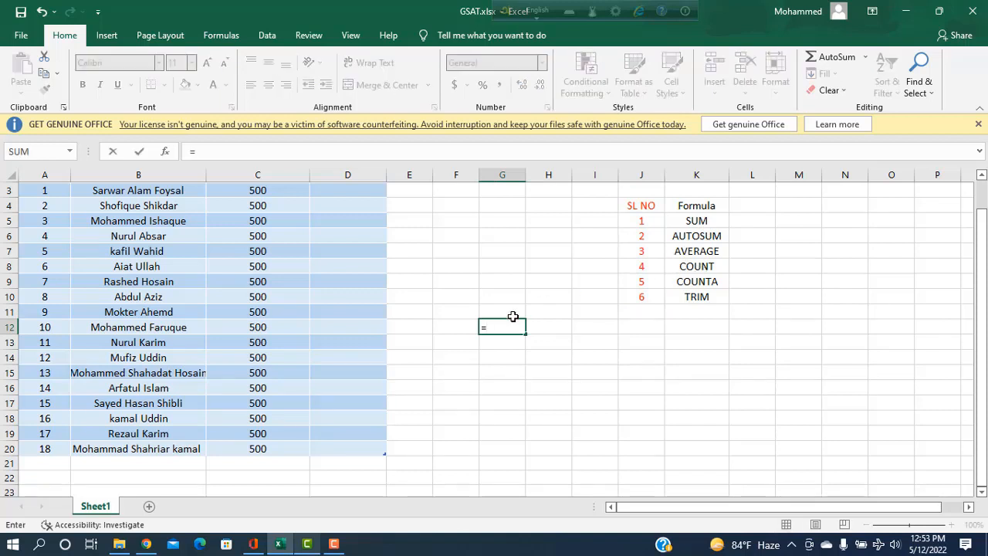
type("AVER")
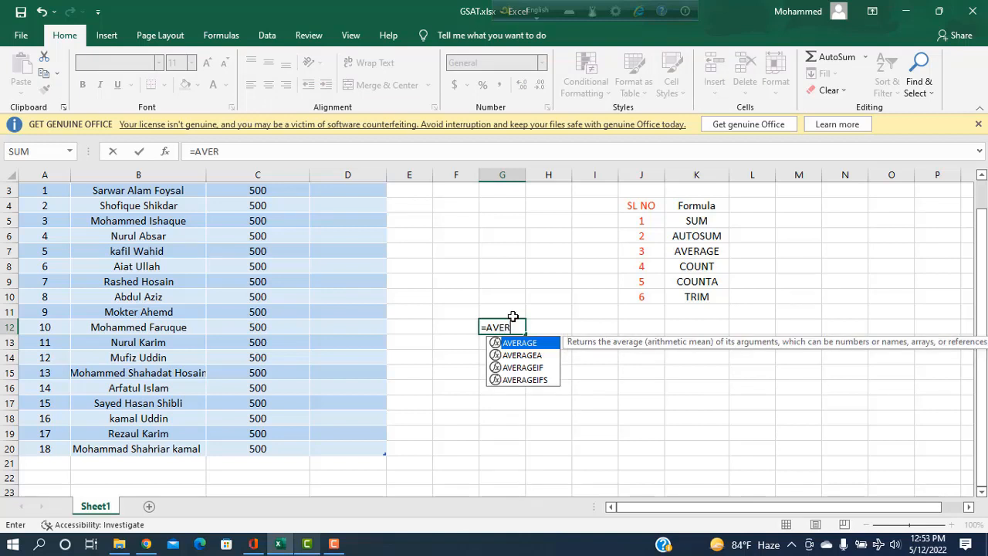
key("Tab")
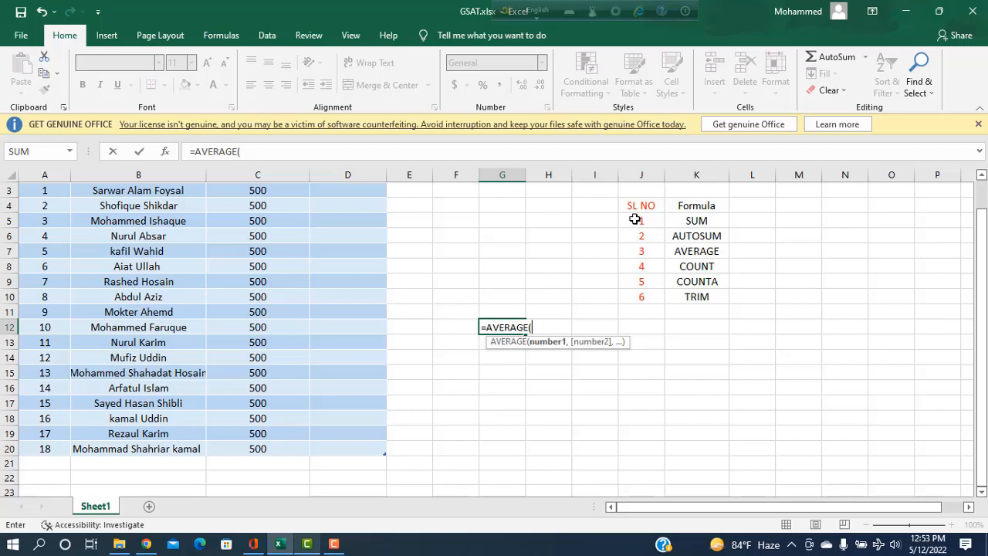
left_click_drag(638, 220, 644, 296)
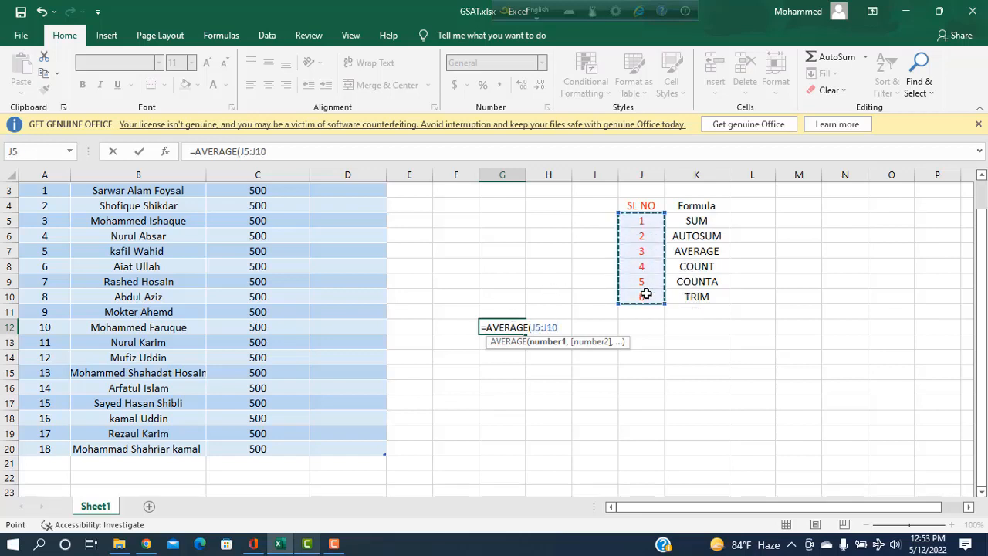
type(")")
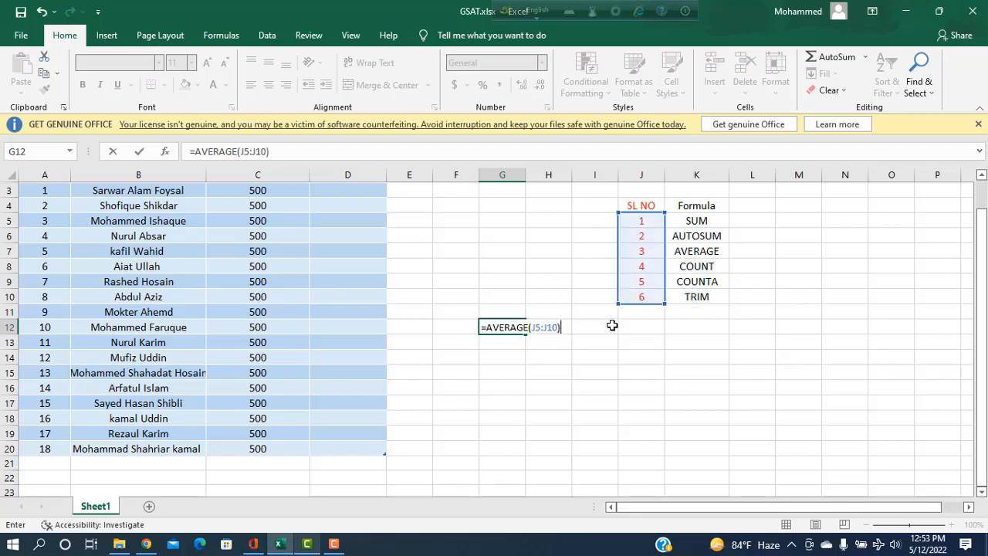
key("Return")
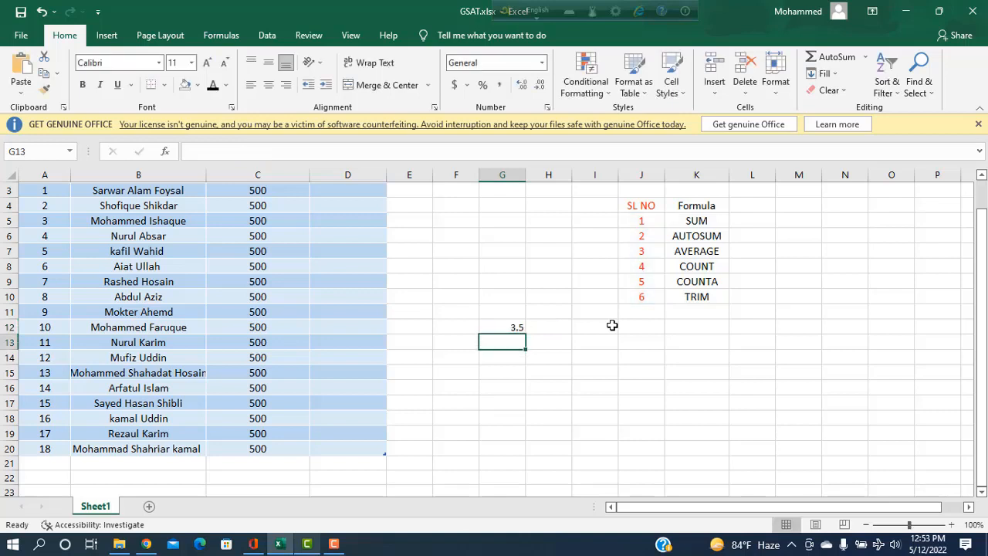
Enter an AVERAGE of the Total Deposite column in G14, showing 500
left_click(514, 359)
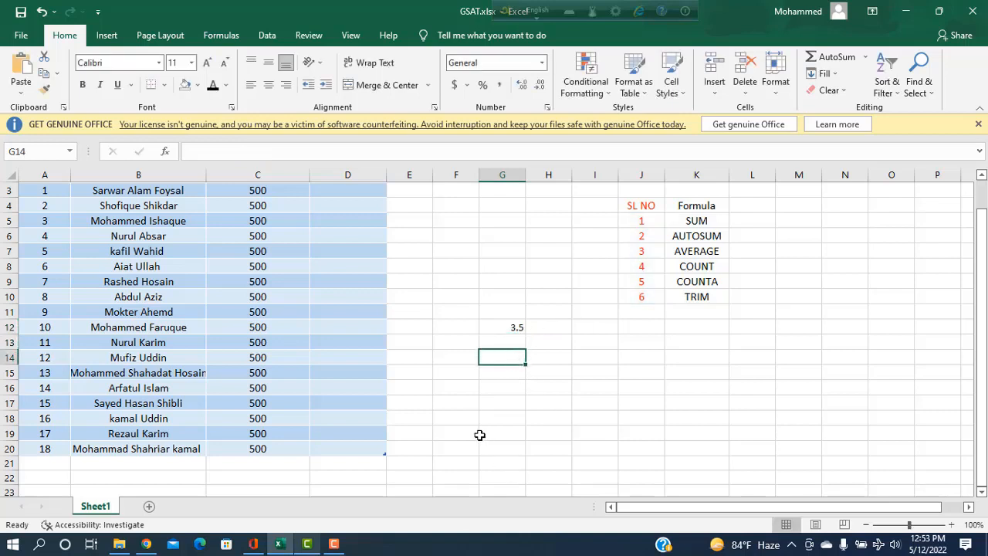
type("-=")
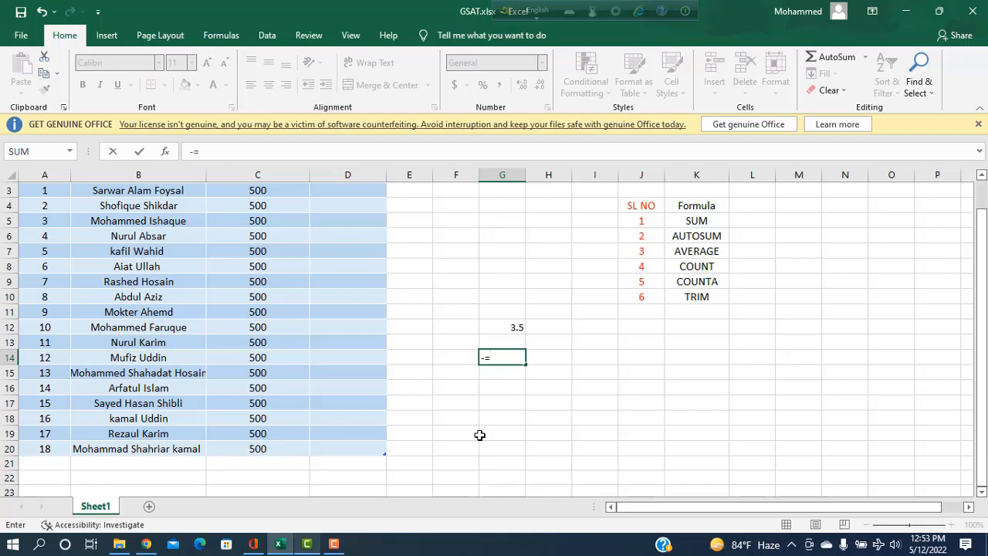
key("BackSpace")
key("BackSpace")
type("=AVER")
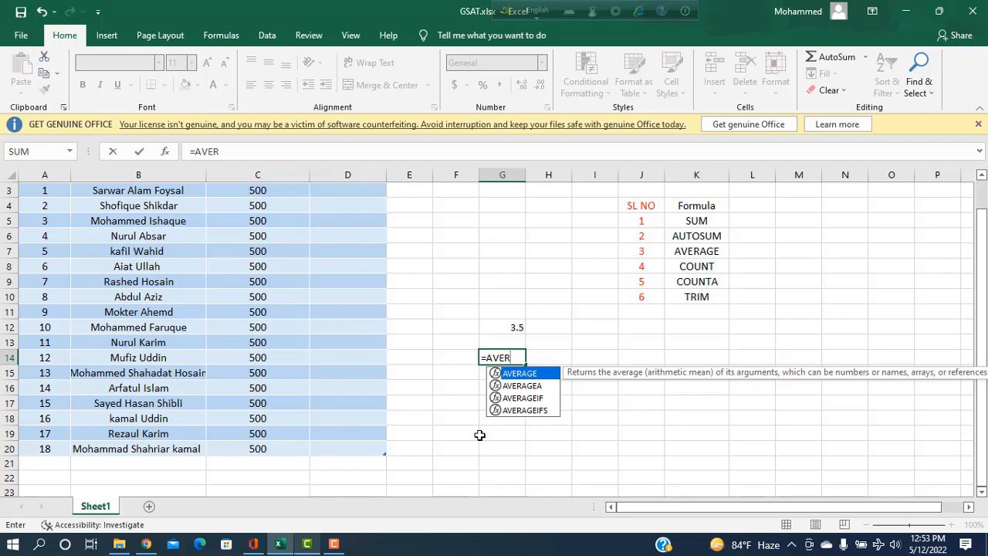
key("Tab")
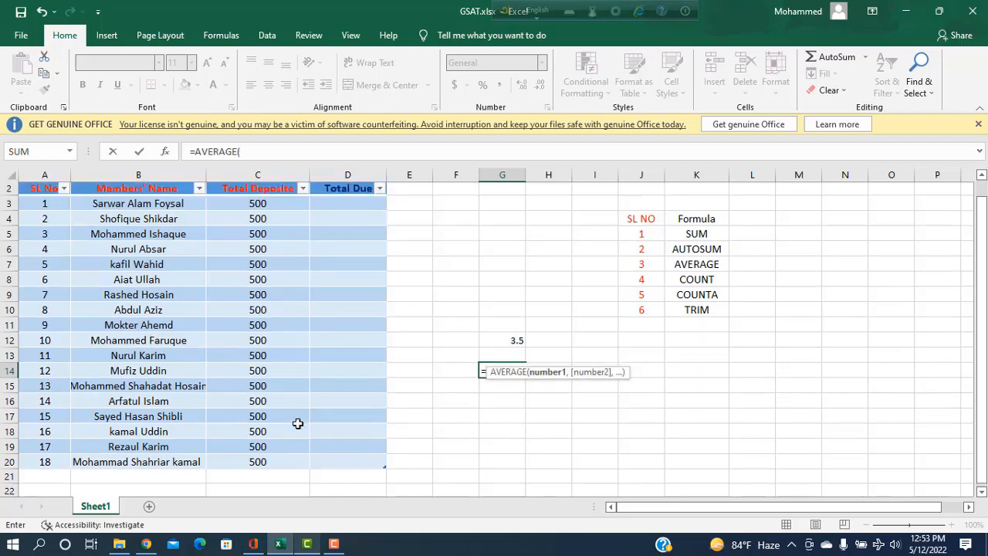
scroll(296, 422, "up", 1)
left_click_drag(261, 222, 244, 481)
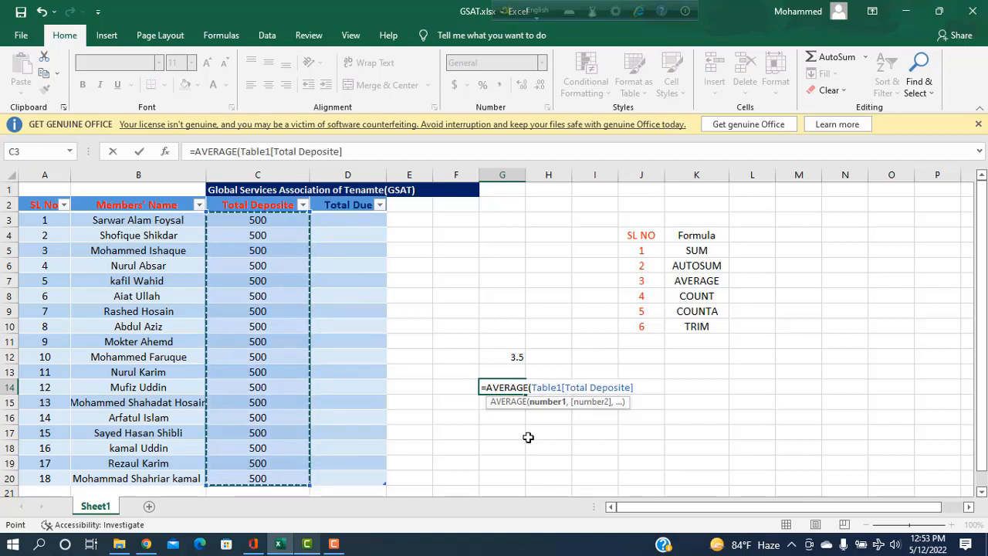
type(")")
key("Return")
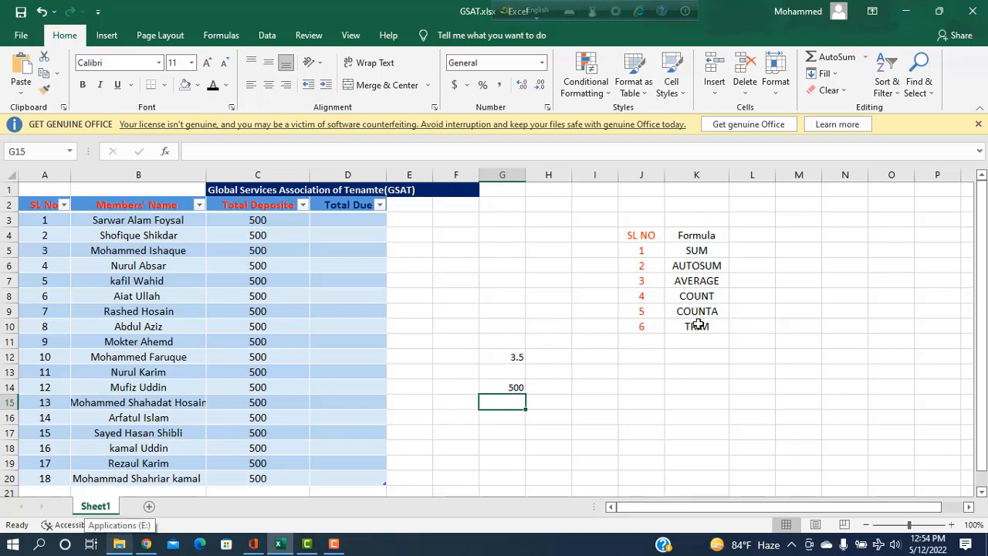
Enter =COUNT(J5:J10) in I17, giving 6
left_click(595, 432)
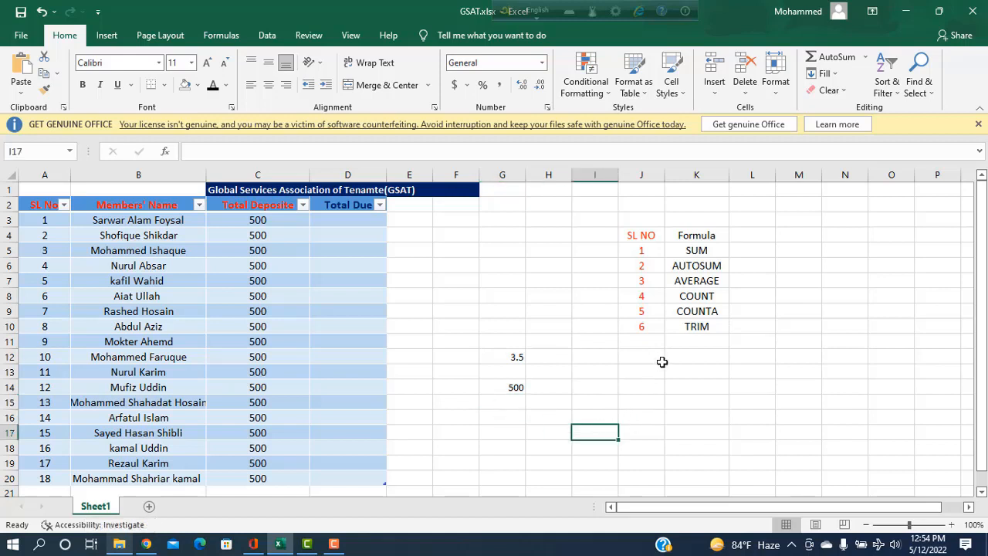
type("=COUNT")
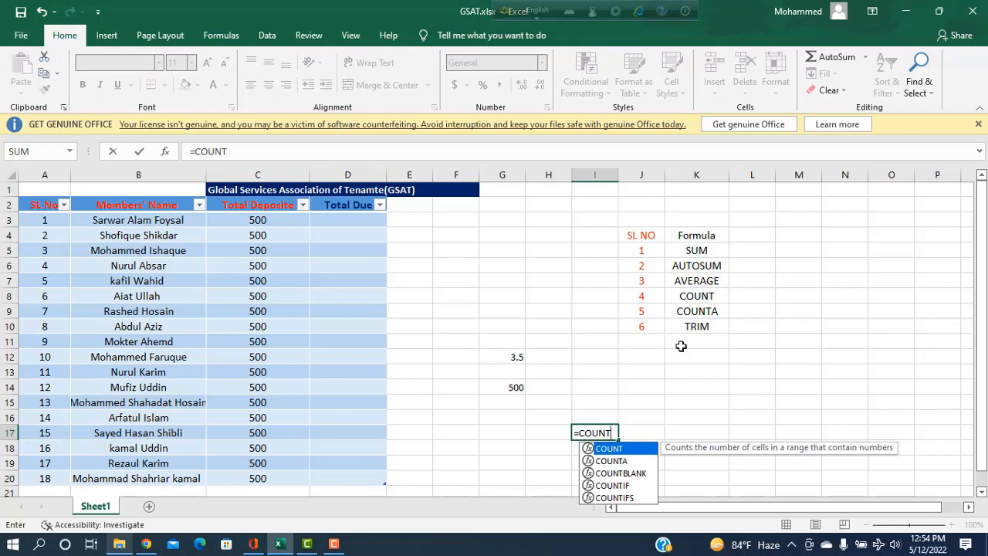
type("(")
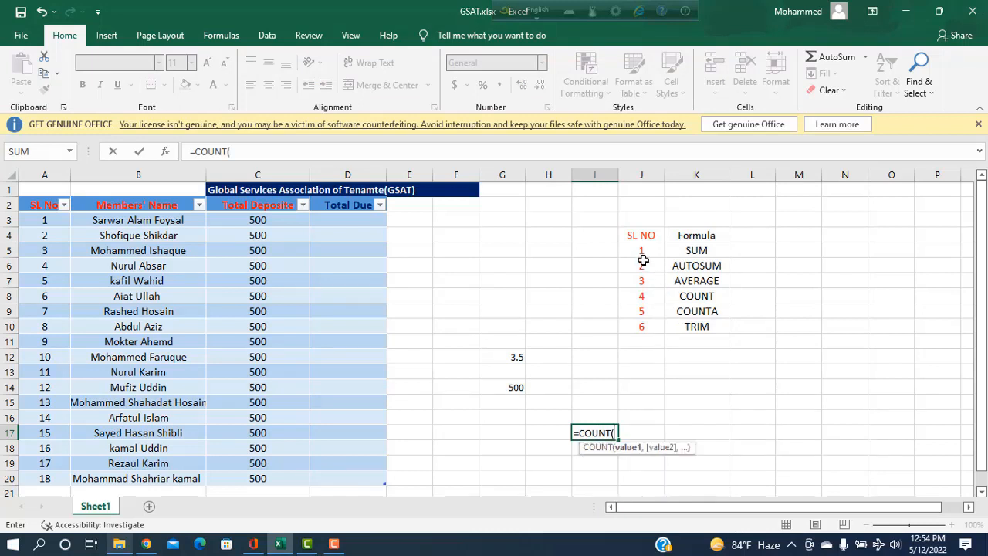
left_click_drag(644, 255, 644, 326)
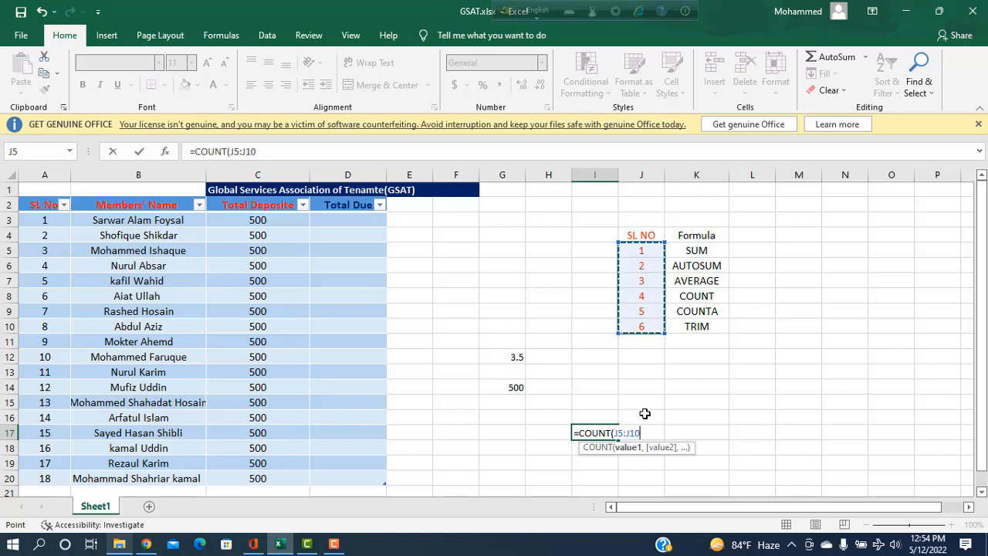
type(")")
key("Return")
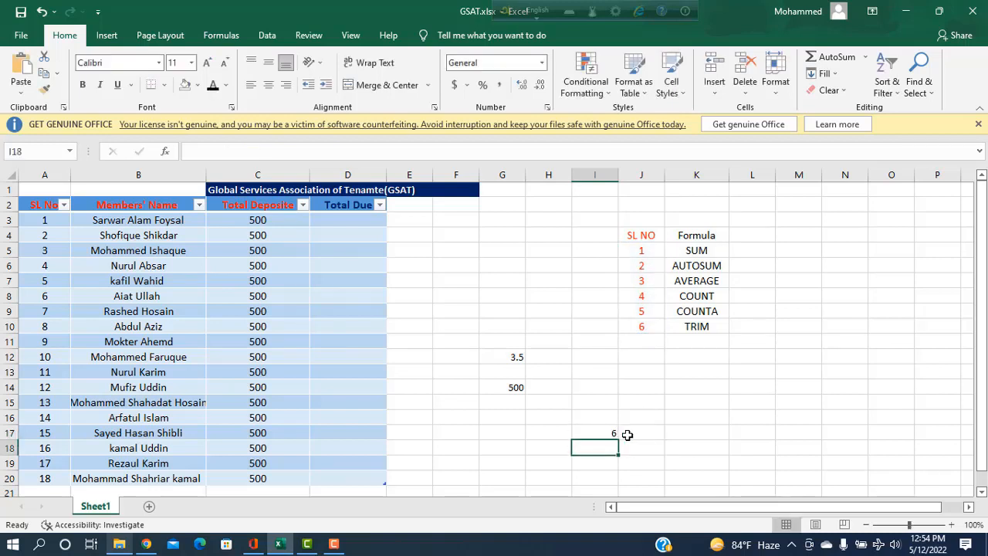
Enter =COUNTA(J5:J10) in J16, also giving 6
left_click(646, 434)
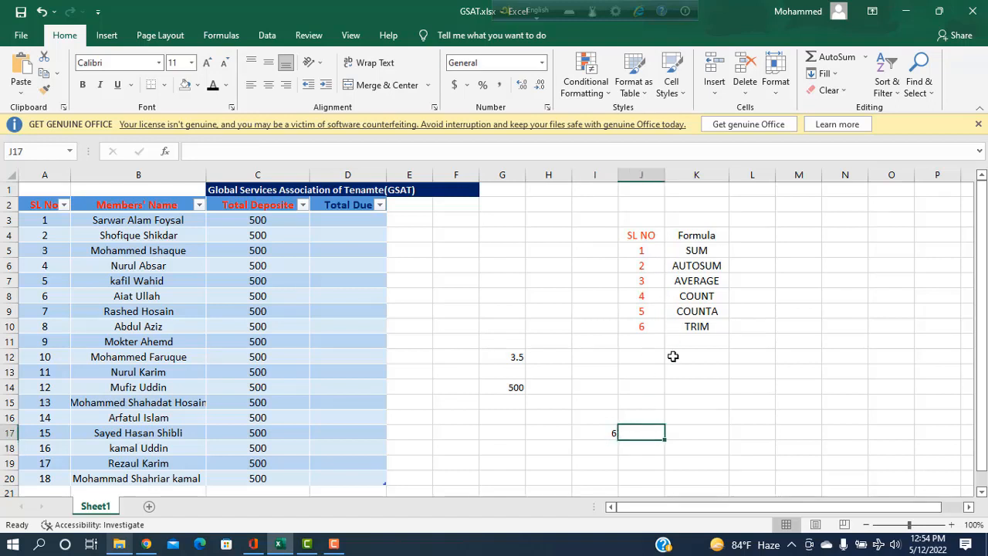
left_click(657, 413)
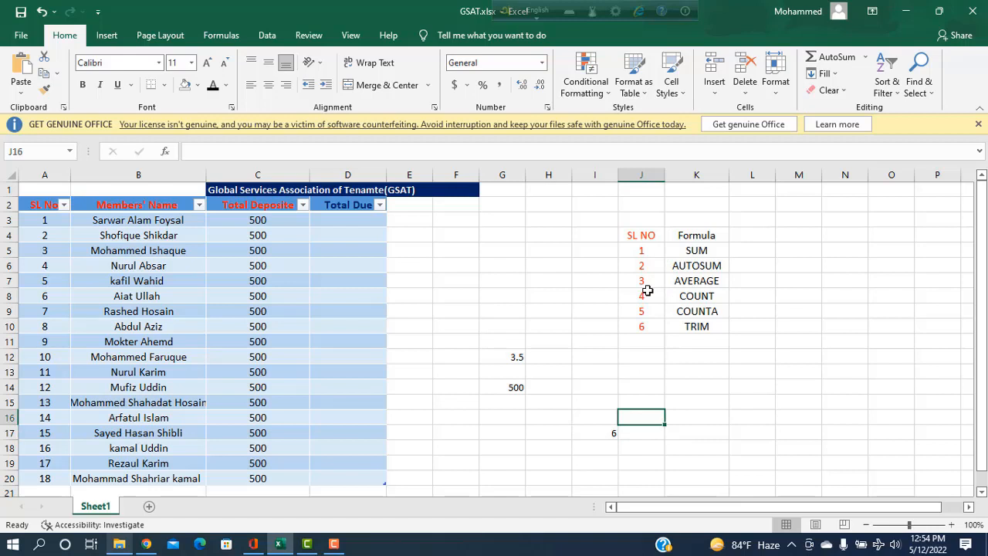
type("=C")
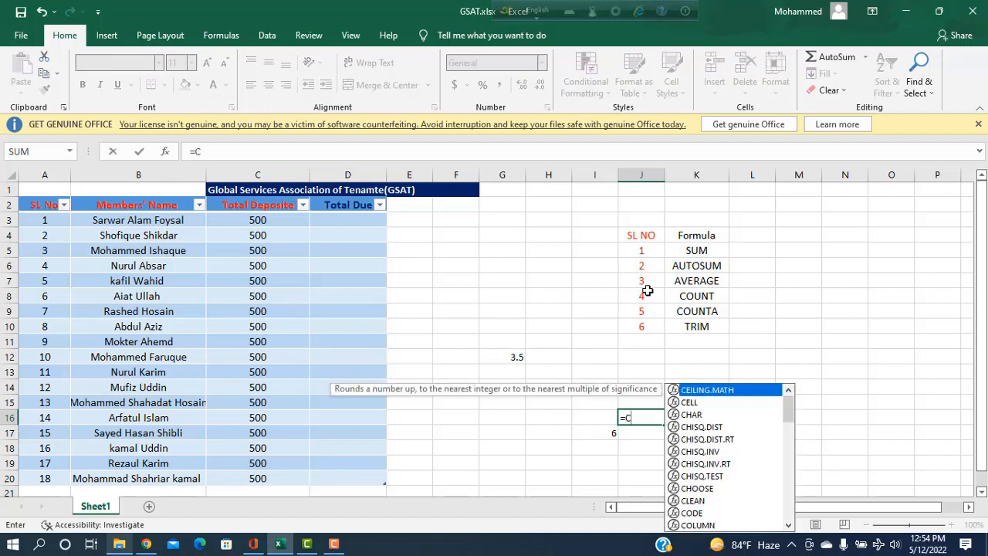
type("OUNTA")
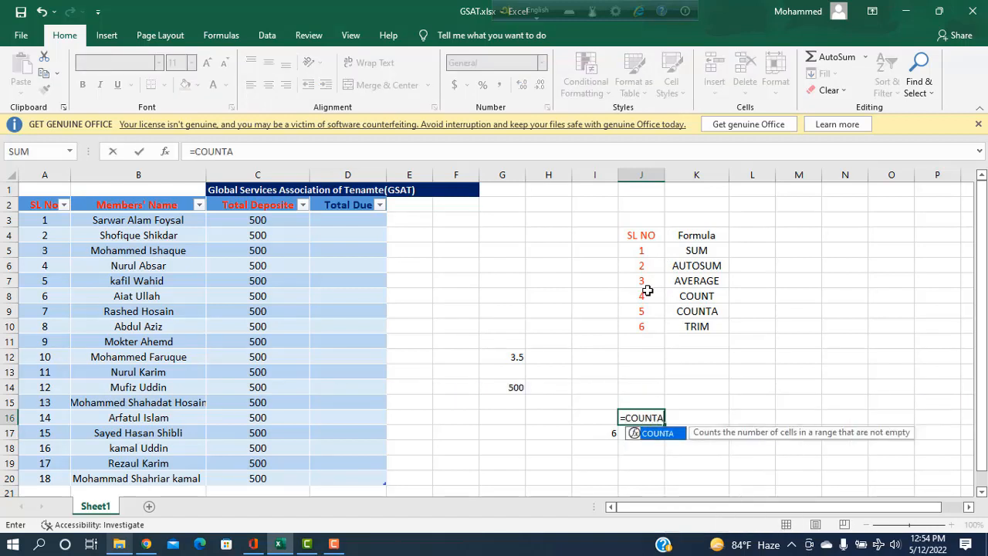
type("(")
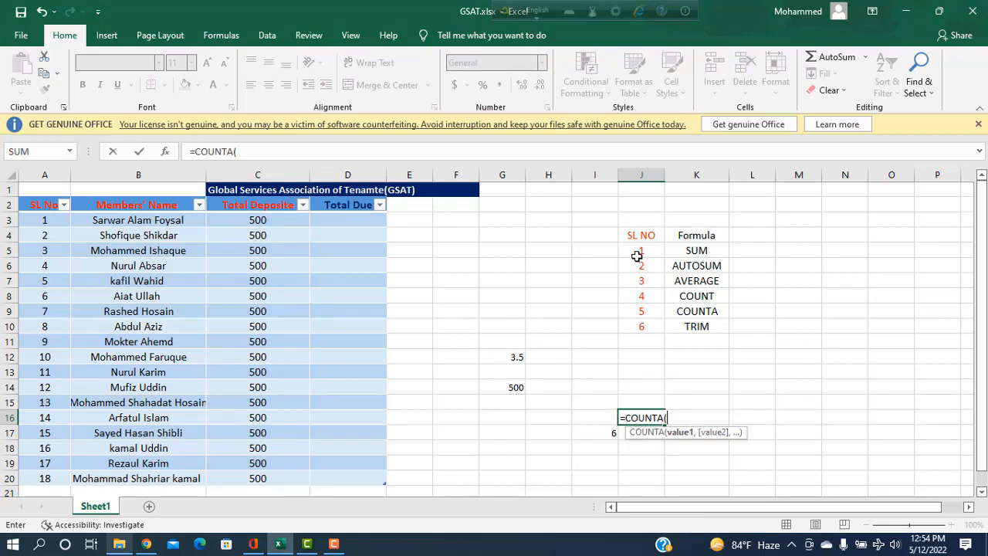
left_click_drag(638, 255, 645, 323)
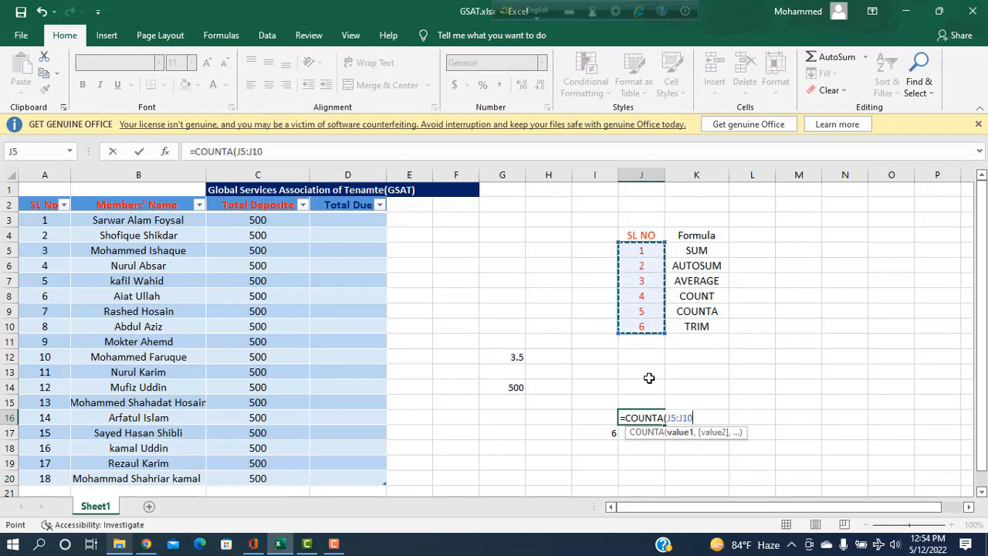
type(")")
key("ctrl+Return")
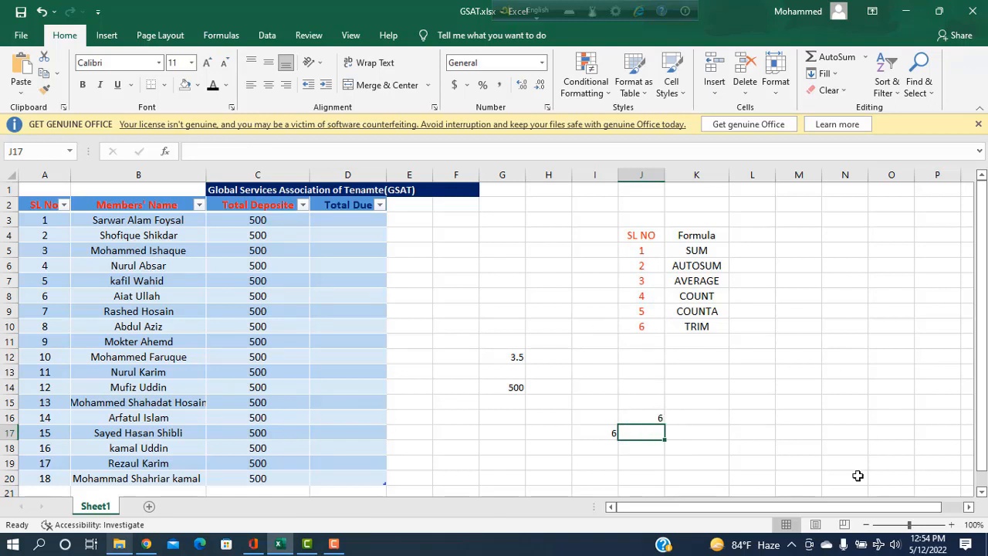
Type 1, 3, A, H, L, 5 and 8 down cells M9 to M15
left_click(797, 308)
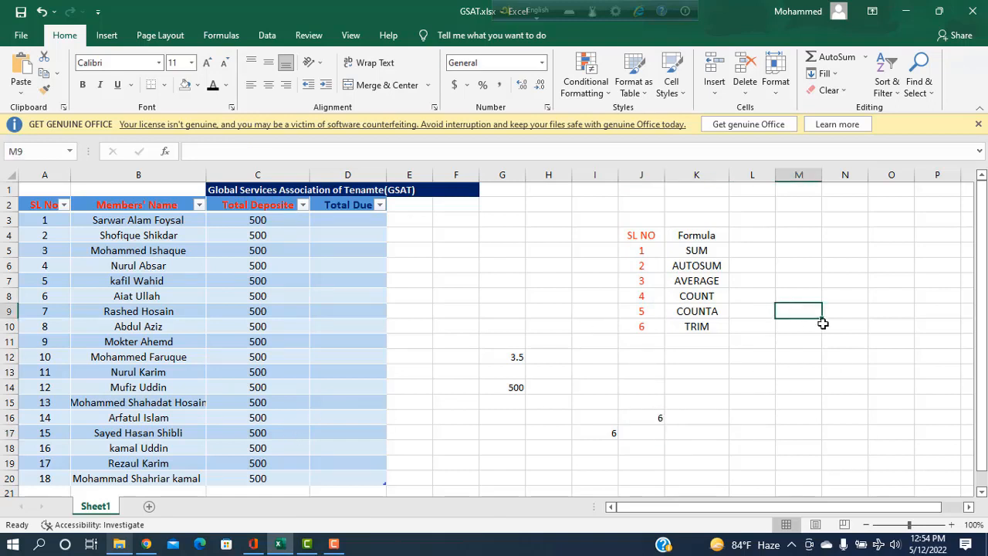
type("1")
key("Return")
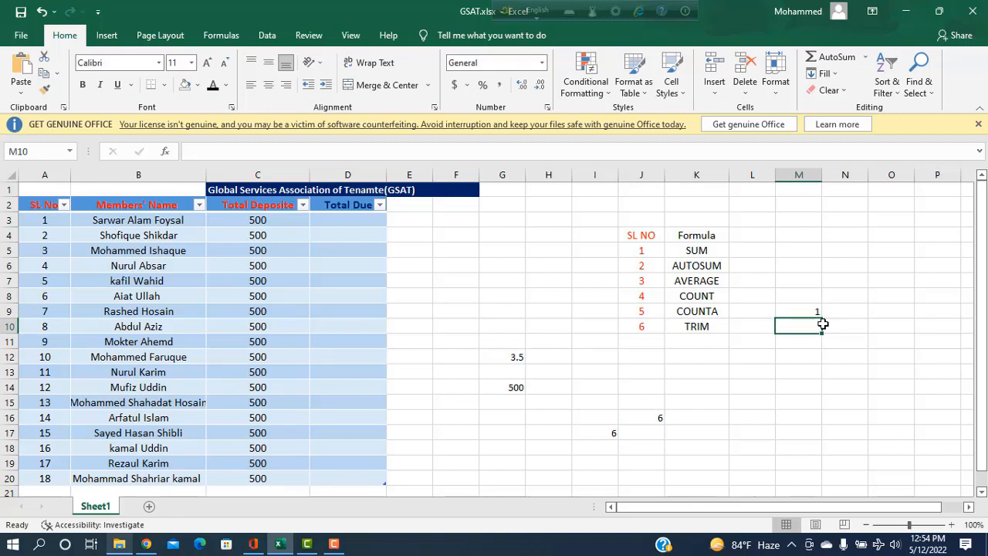
type("3")
key("Return")
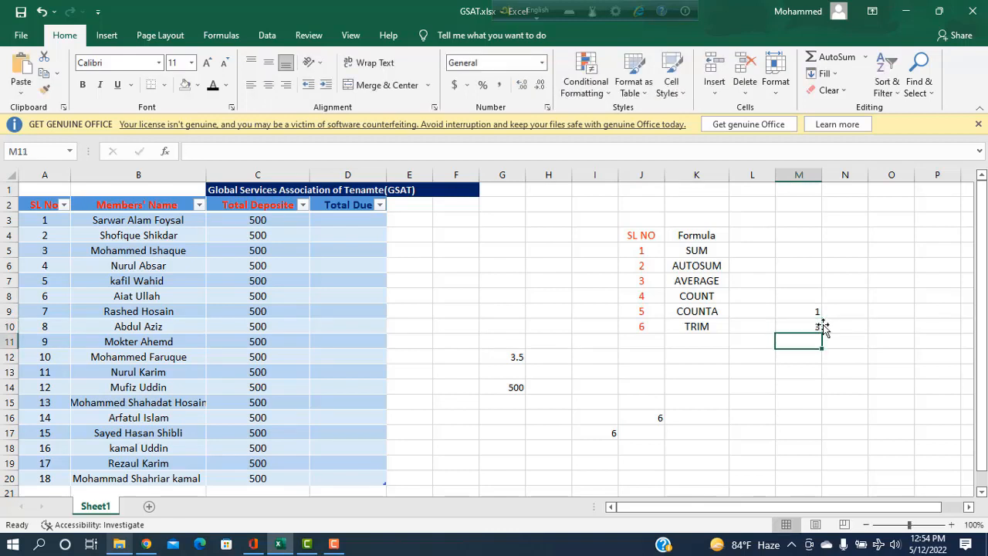
type("A")
key("Return")
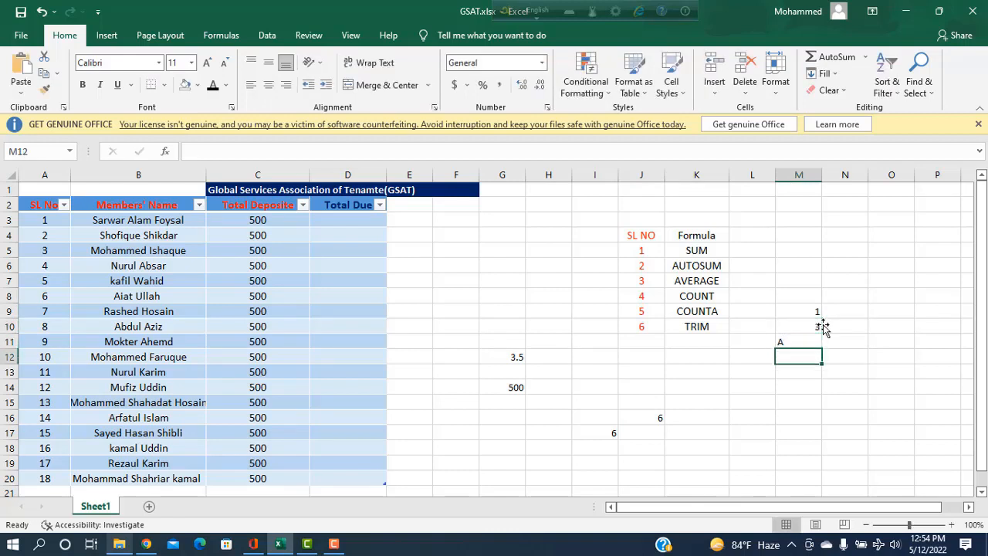
type("H")
key("Return")
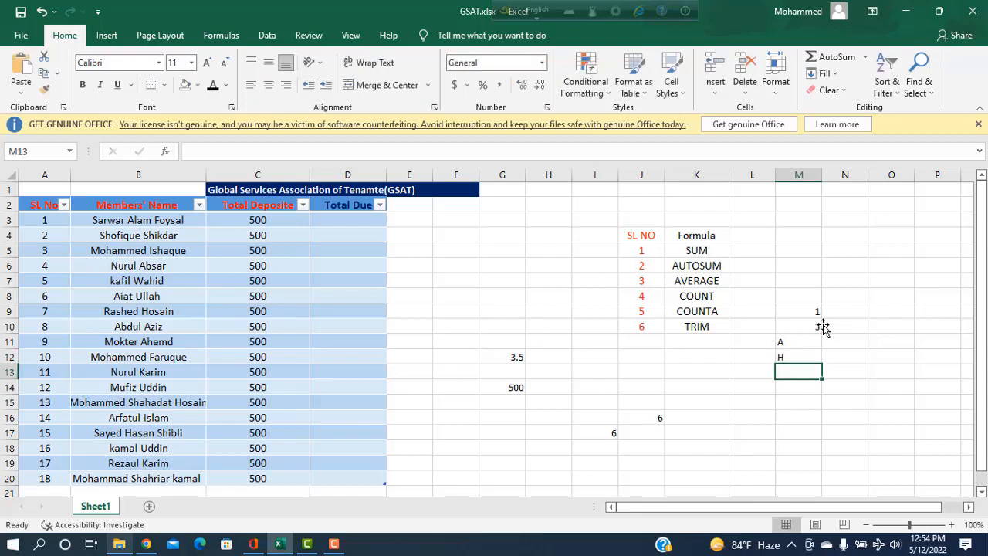
type("L")
key("Return")
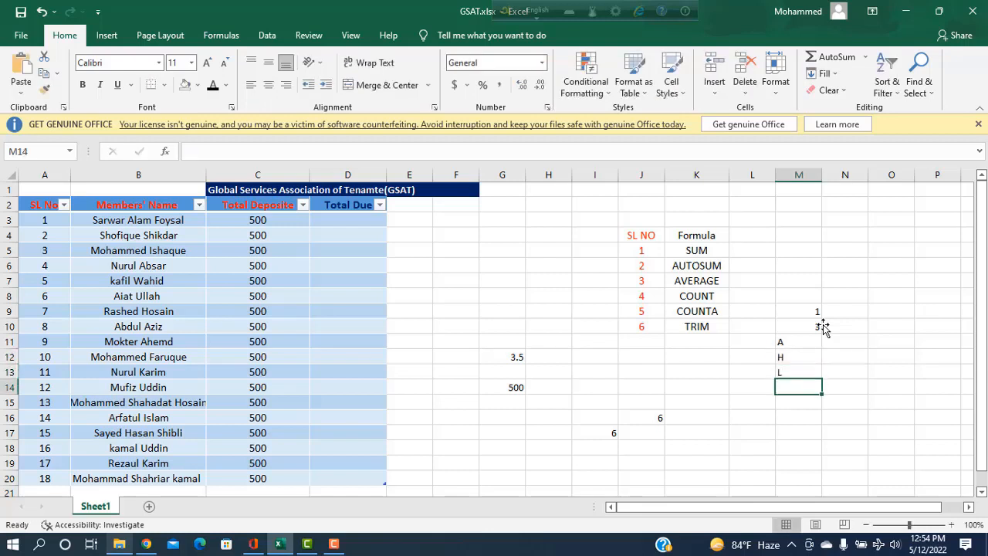
type("5")
key("Return")
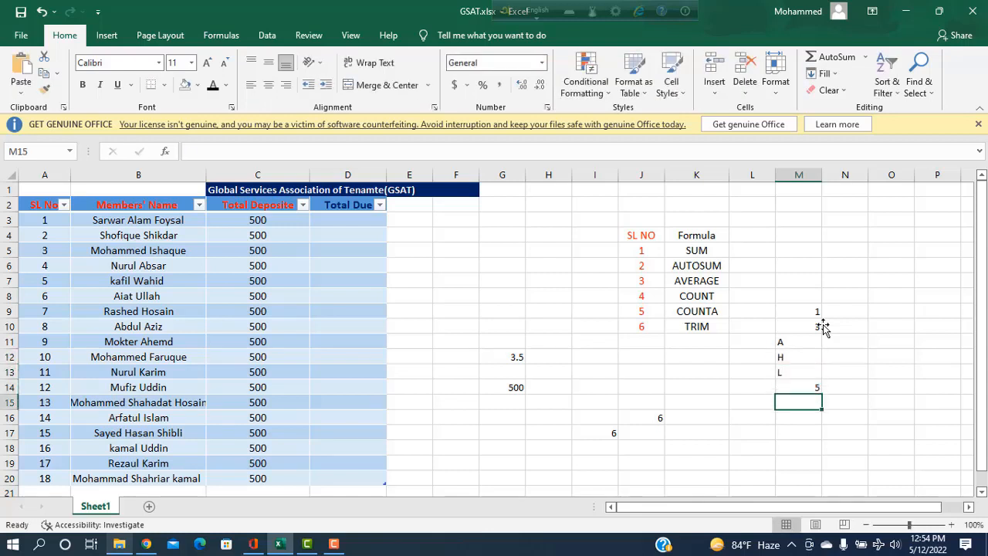
type("8")
key("Return")
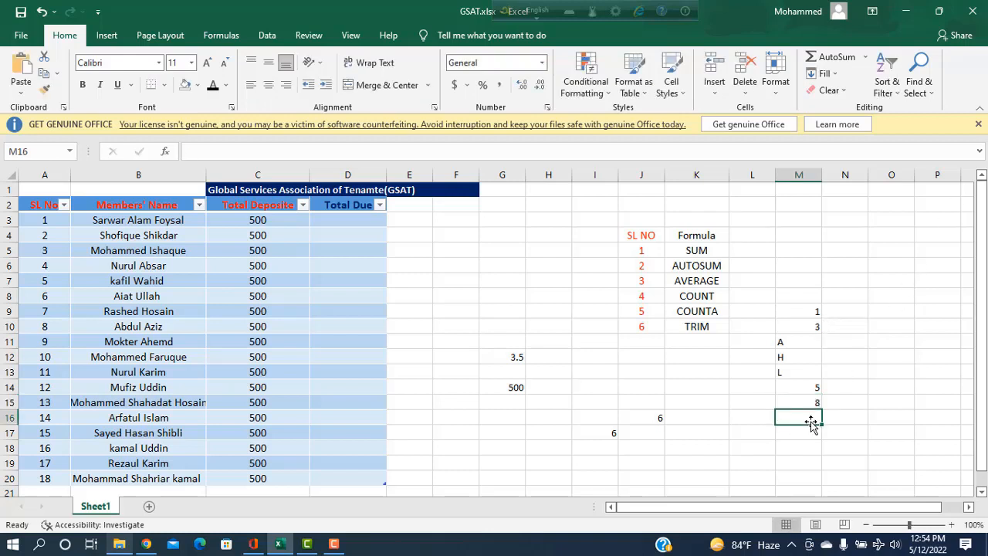
Enter =COUNT(M9:M15) in M16, then delete it again
type("=COUNT")
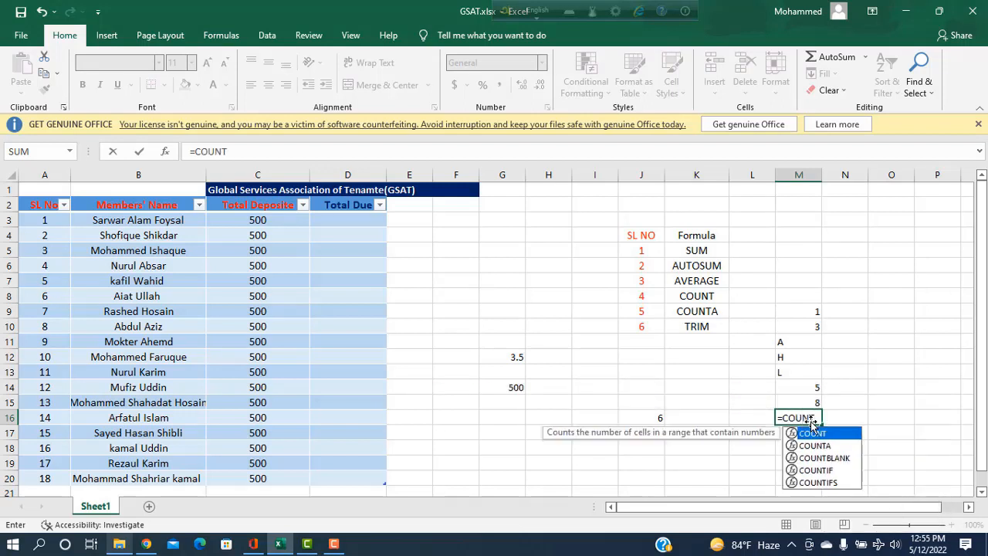
type("(")
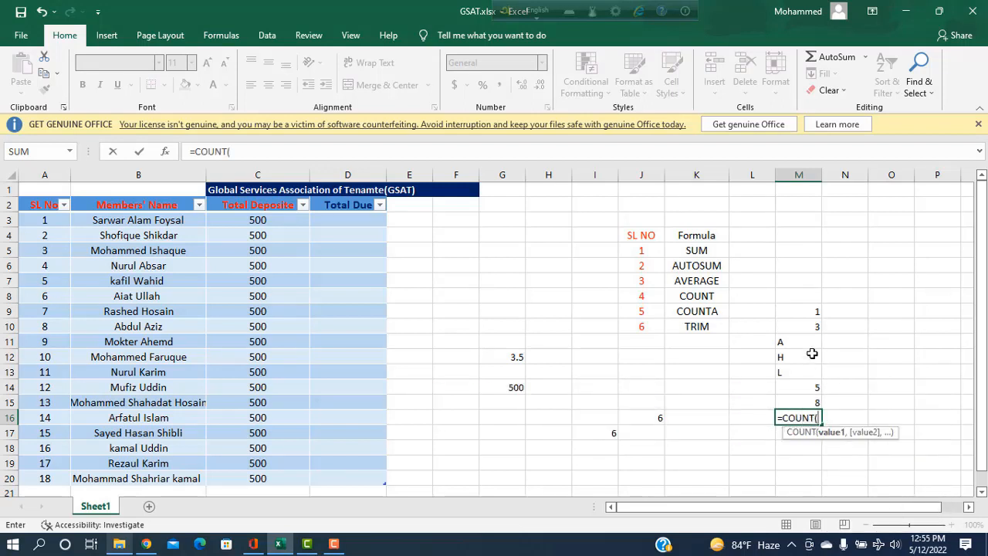
left_click_drag(807, 315, 799, 399)
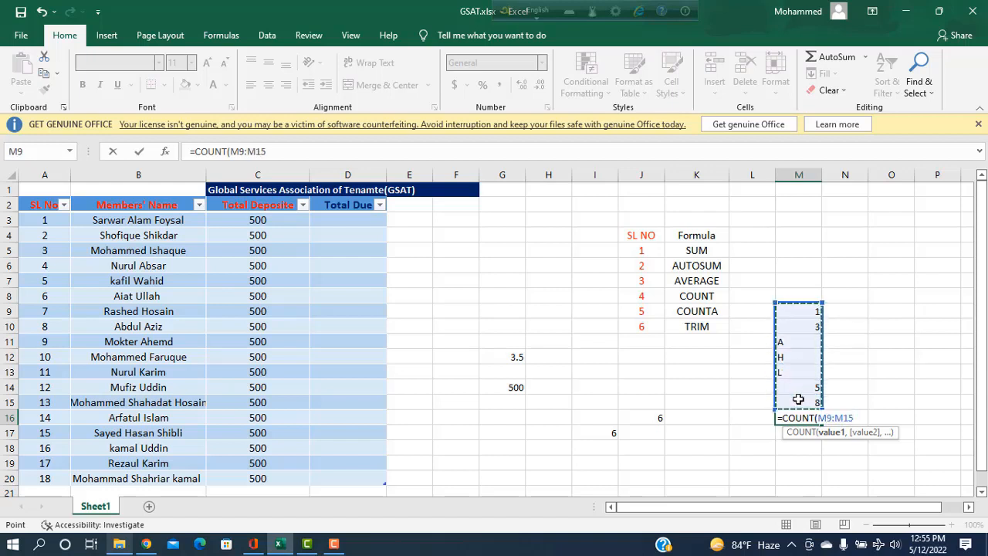
type(")")
key("Return")
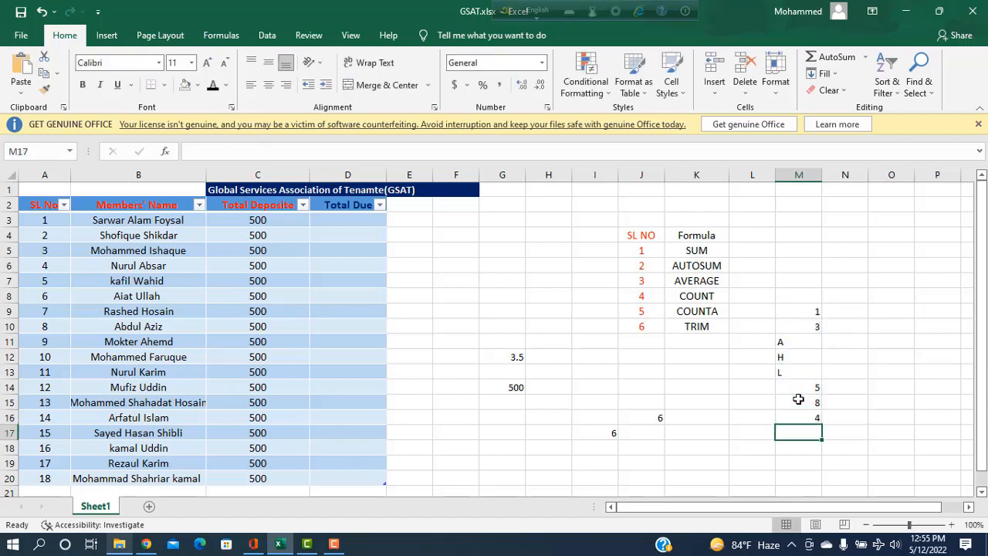
left_click(818, 417)
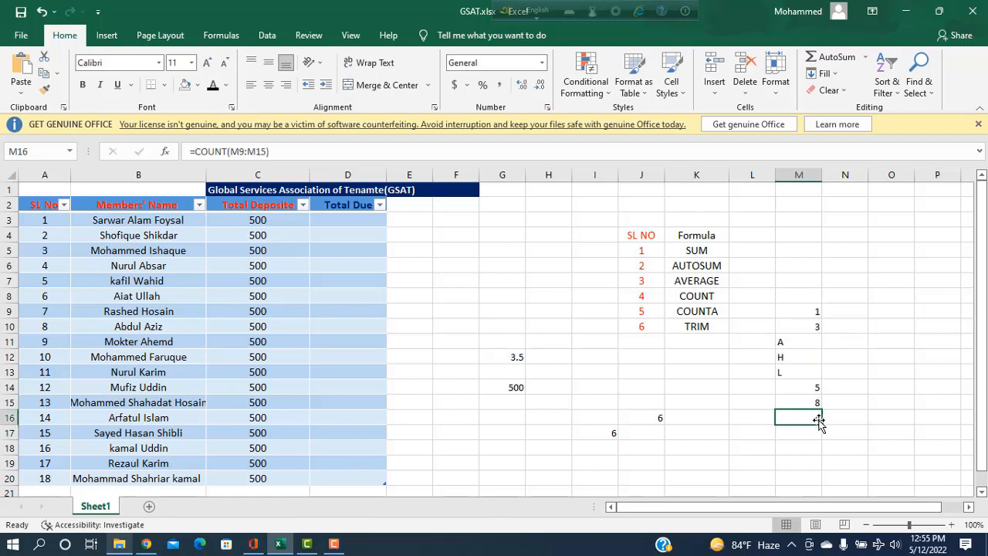
key("BackSpace")
Enter =COUNT(M9:M15) in M18 so it shows 4
left_click(808, 453)
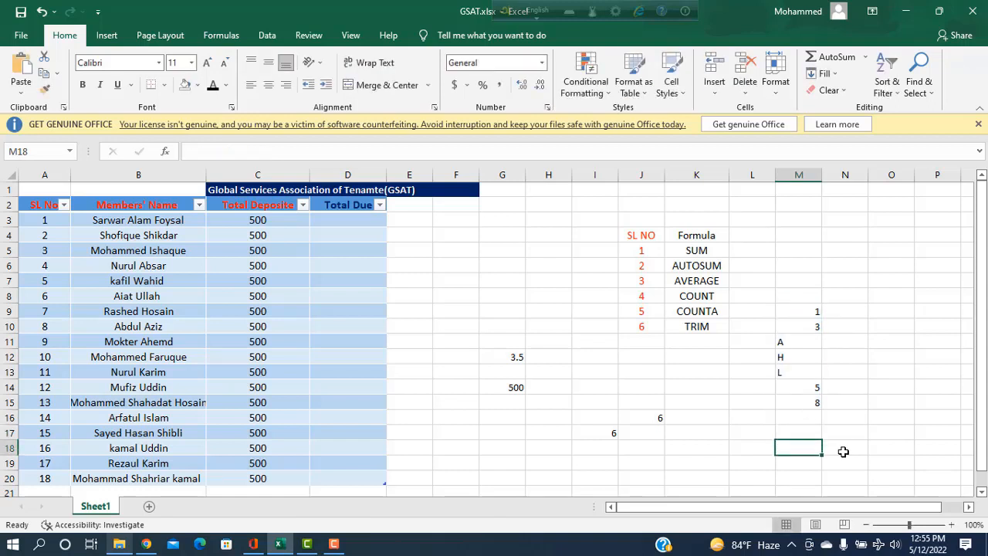
type("=")
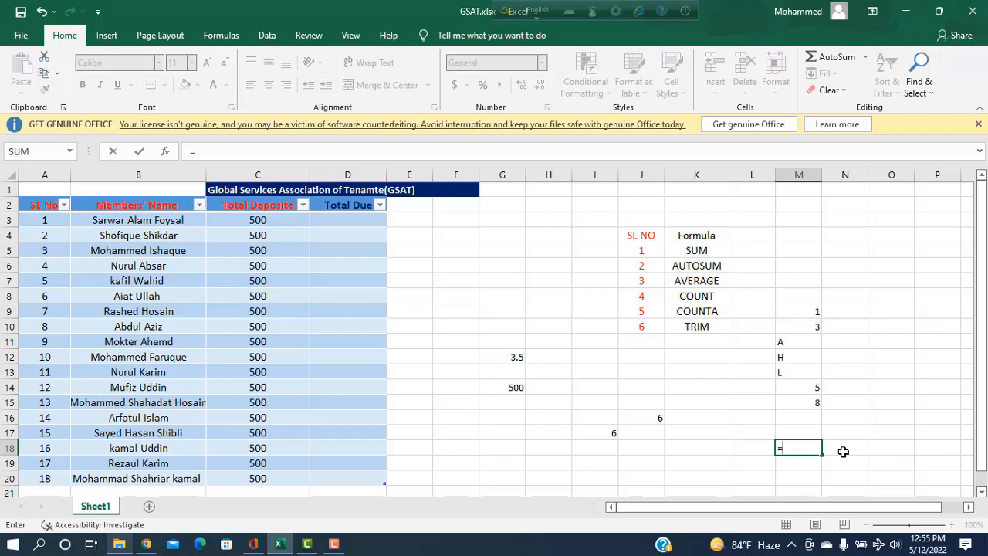
type("COUNT")
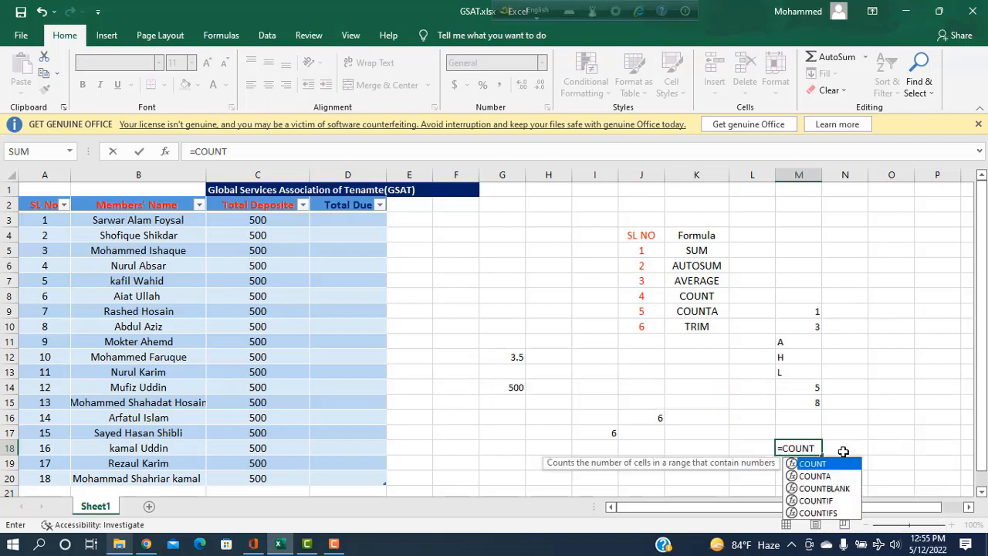
type("(")
left_click_drag(803, 313, 809, 399)
type(")")
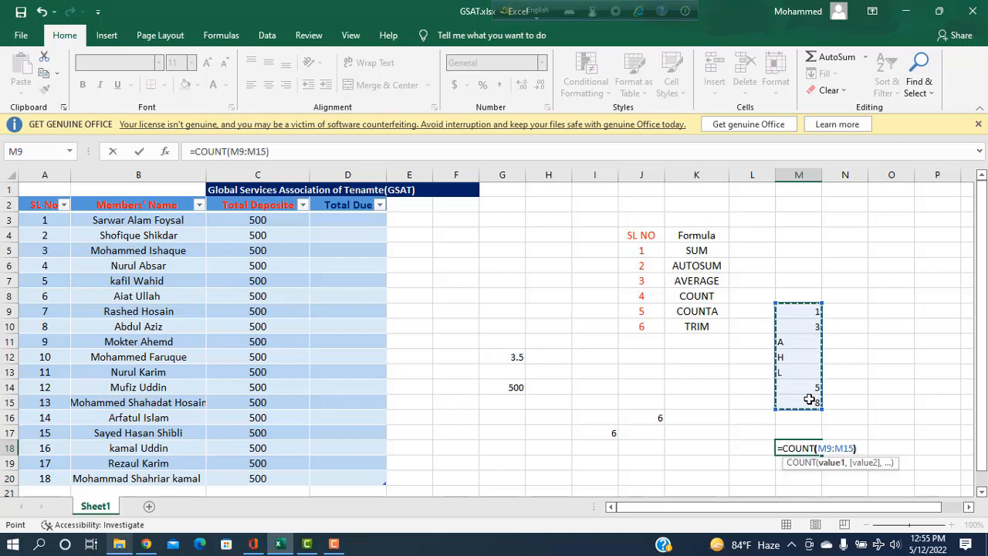
key("Return")
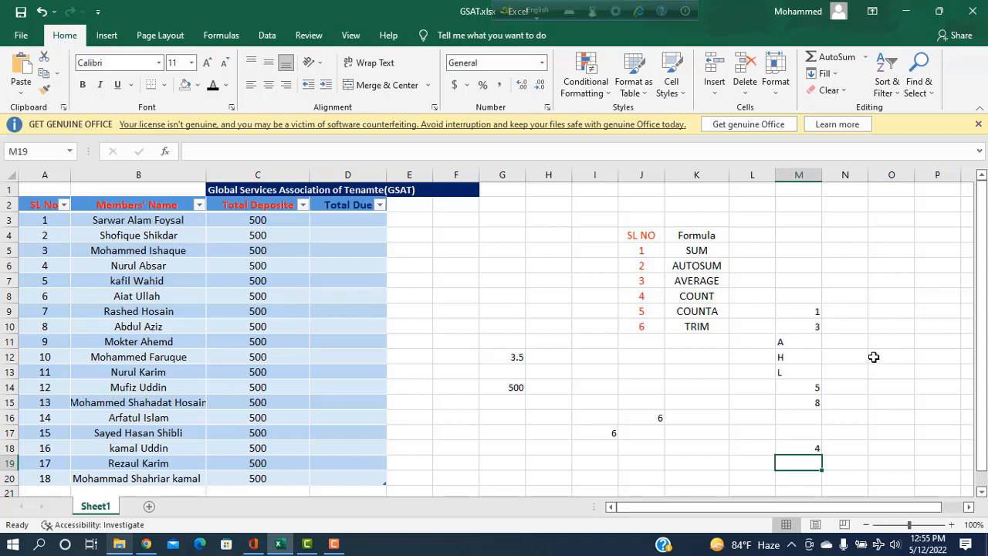
Enter the same =COUNT(M9:M15) formula in O19, also giving 4
left_click(891, 462)
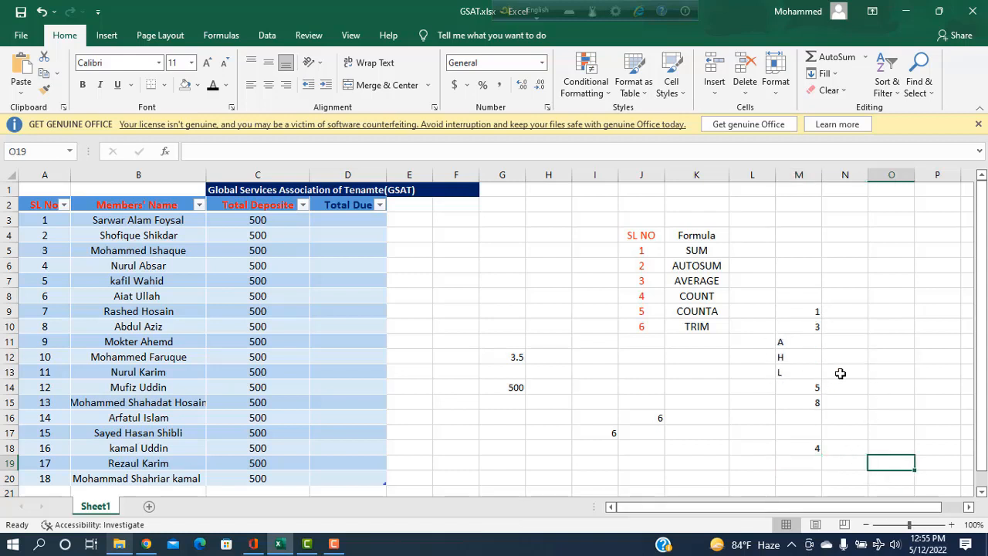
type("=COU")
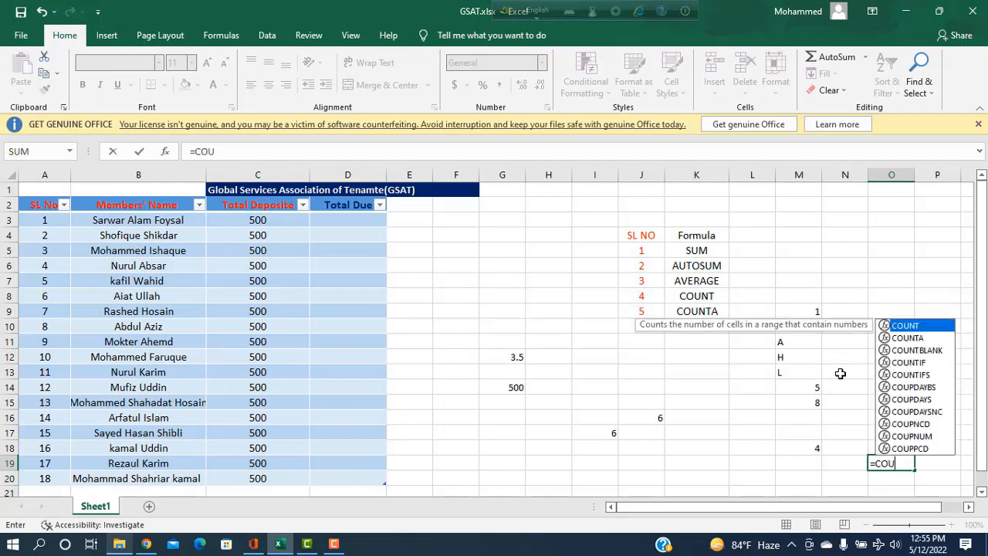
type("NT(")
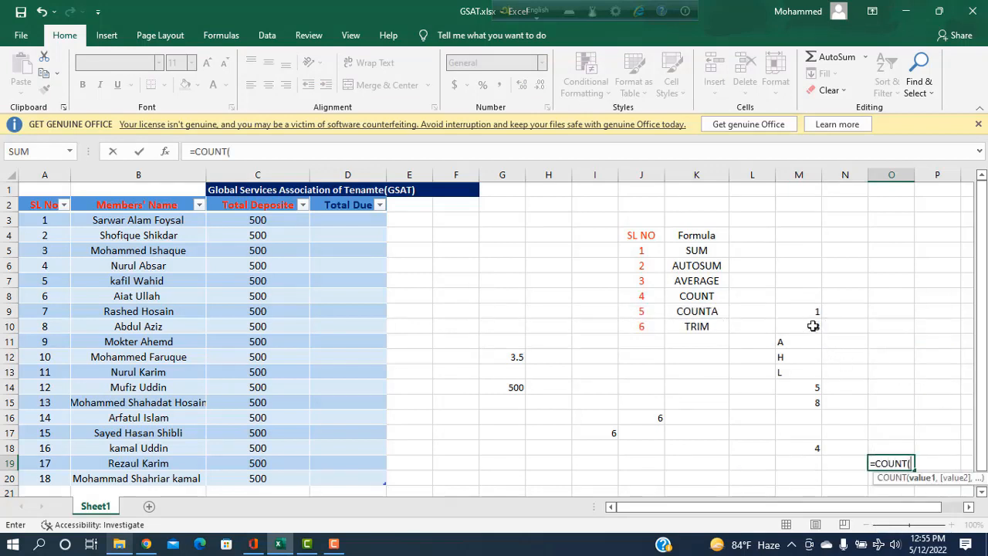
left_click_drag(812, 312, 803, 404)
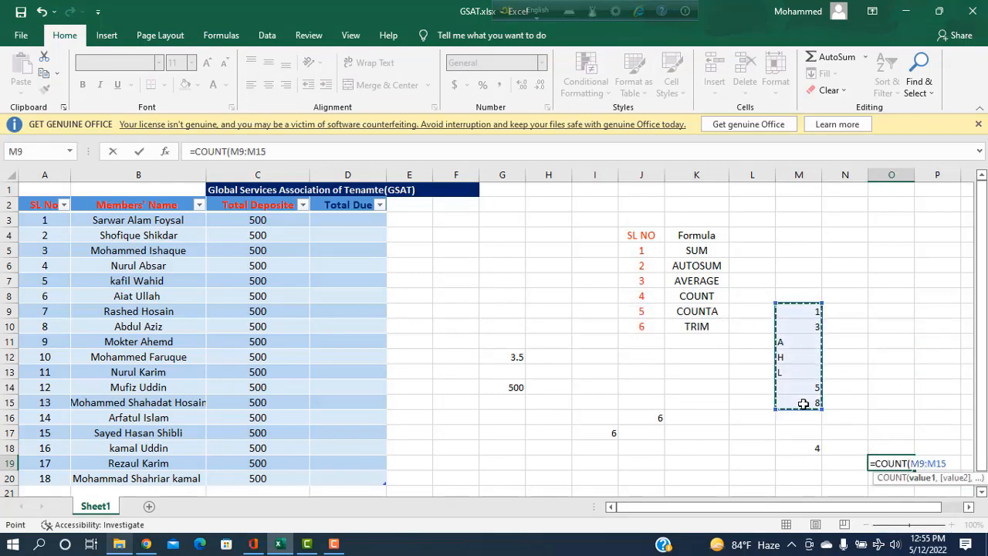
type(")")
key("Return")
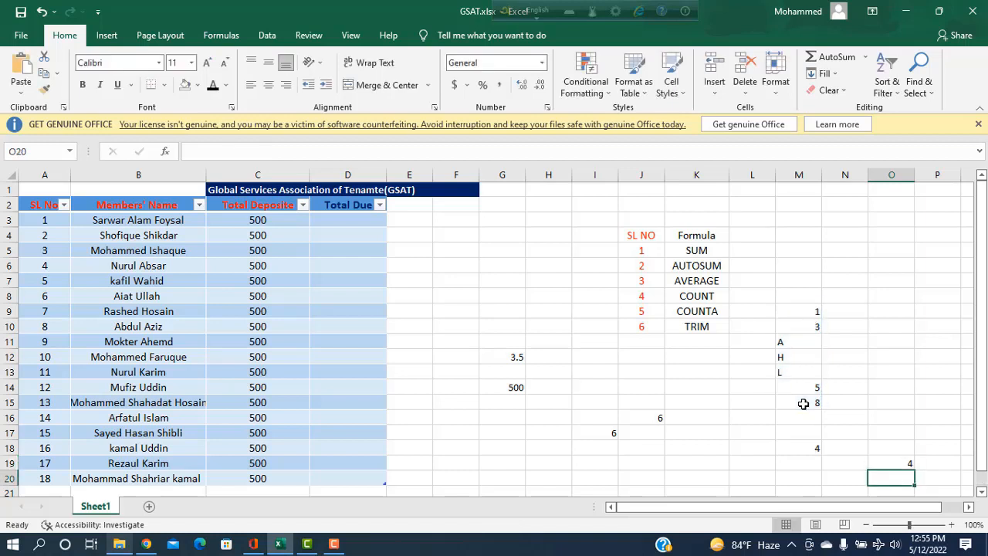
left_click(900, 462)
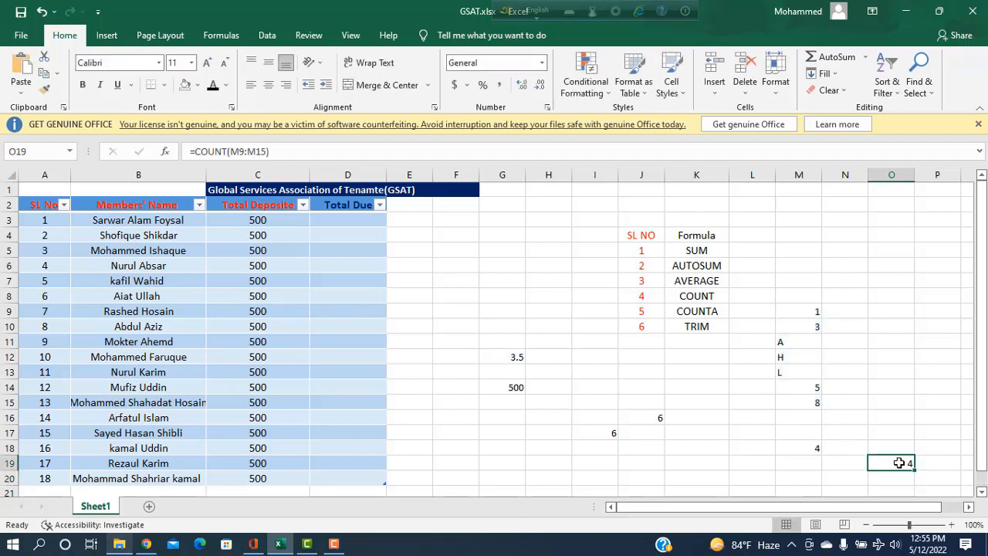
Replace O19's formula with =COUNTA(M9:M15), which counts letters and numbers to give 7
double_click(898, 462)
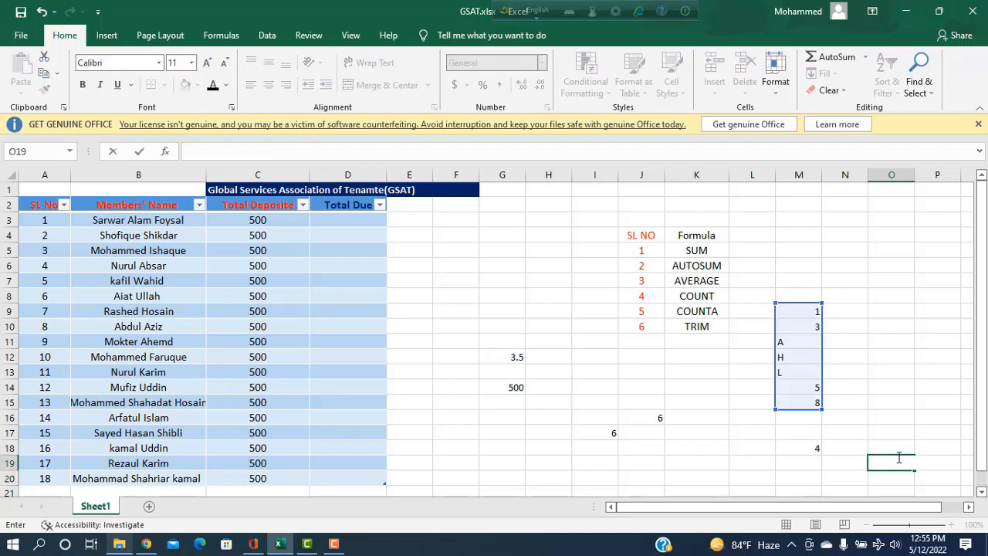
type("=C")
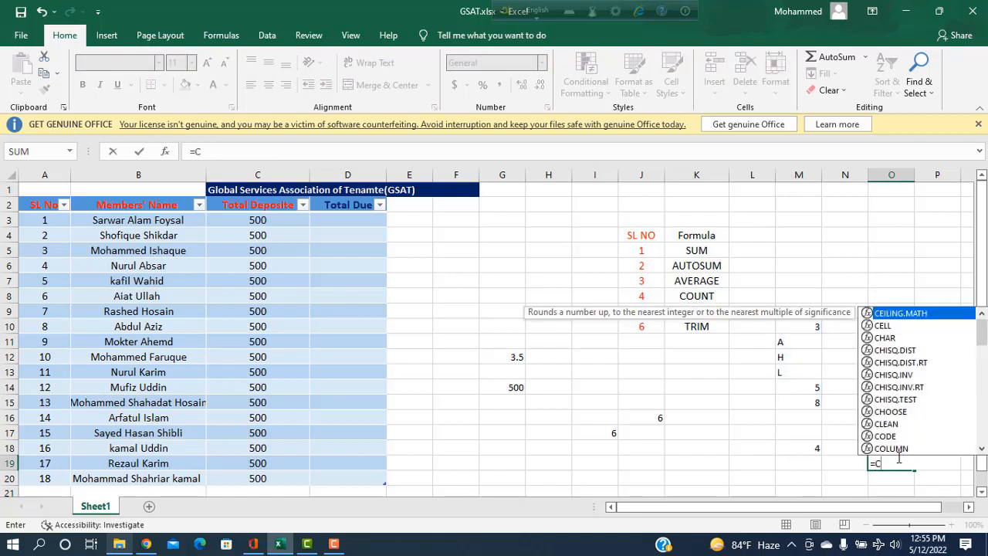
type("OUNTA")
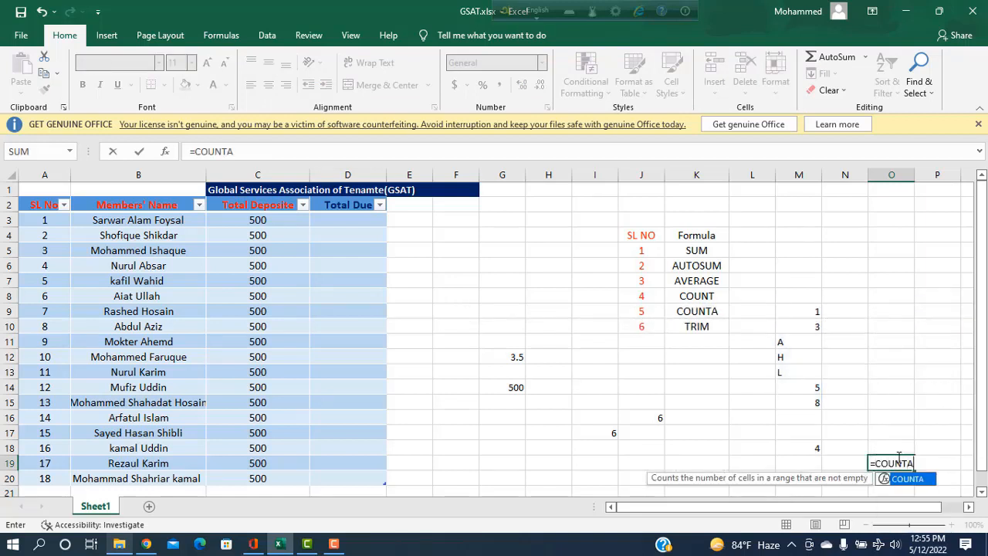
type("(")
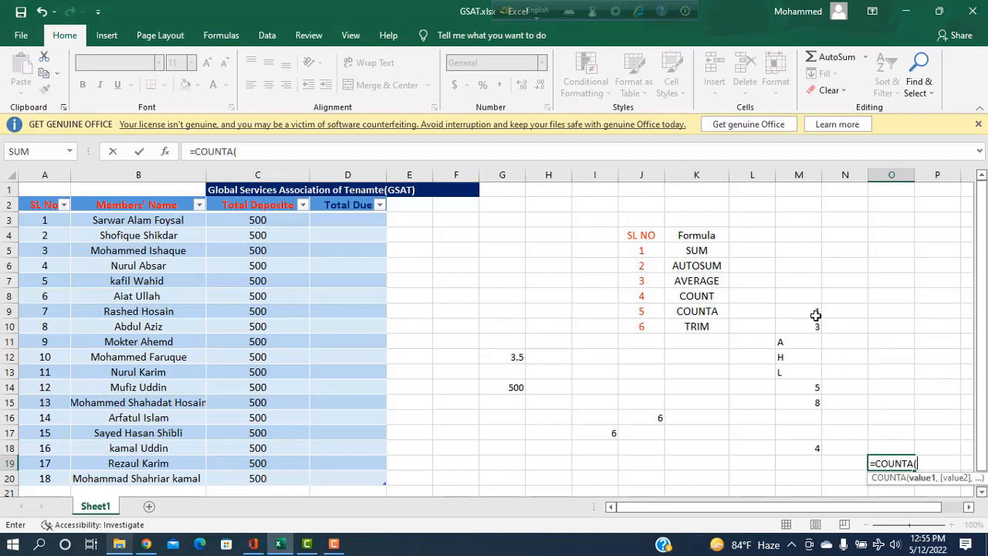
left_click_drag(815, 315, 811, 399)
type(")")
key("Return")
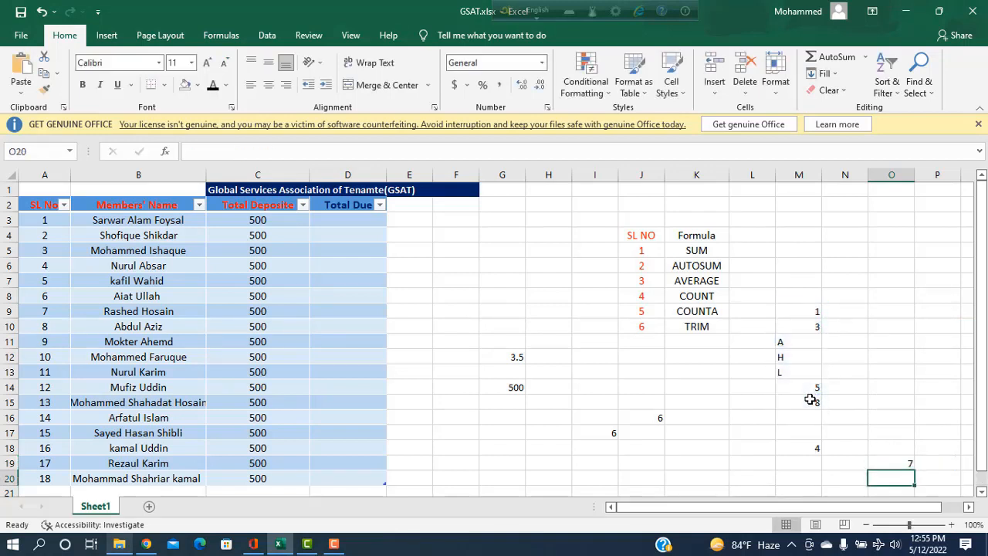
left_click(905, 463)
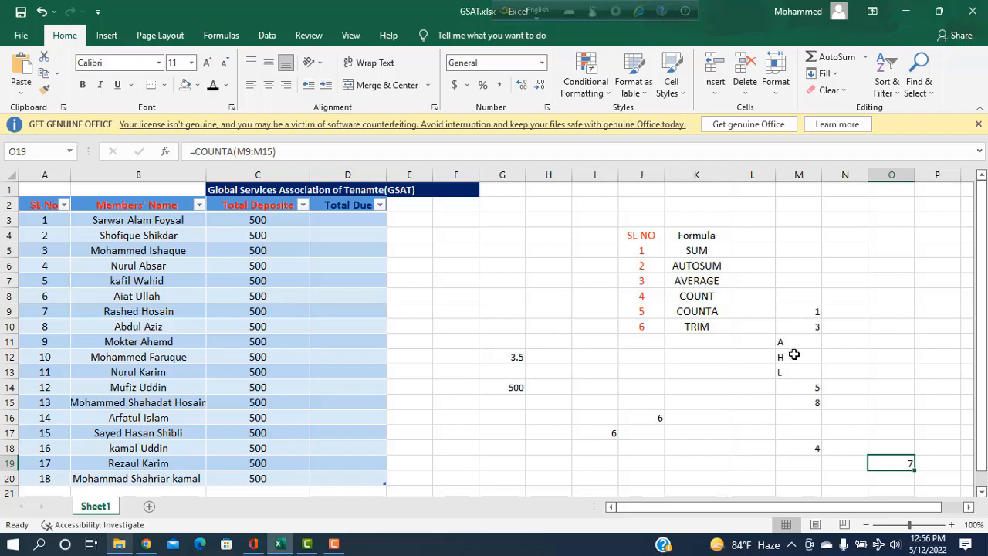
Clear the count results from O19 and M18
double_click(892, 464)
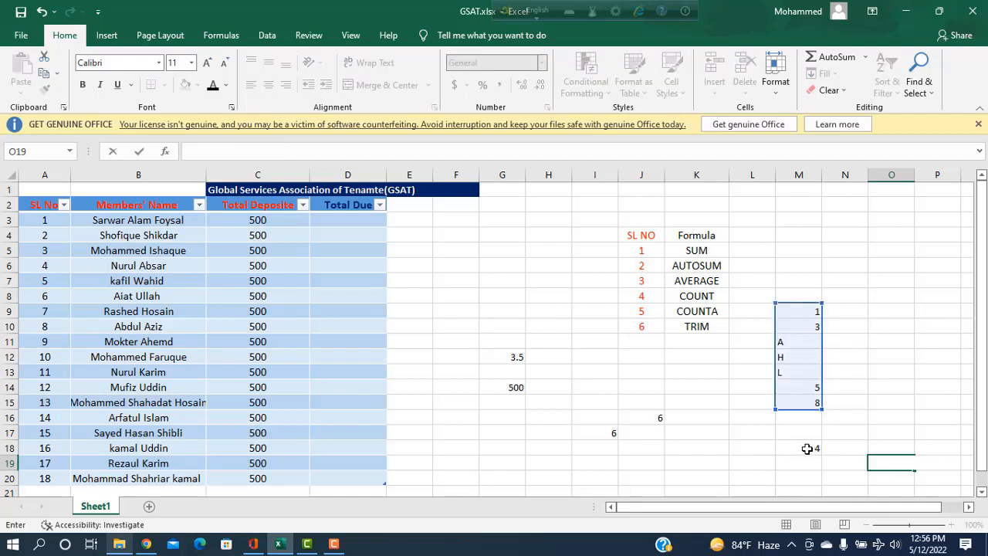
double_click(816, 451)
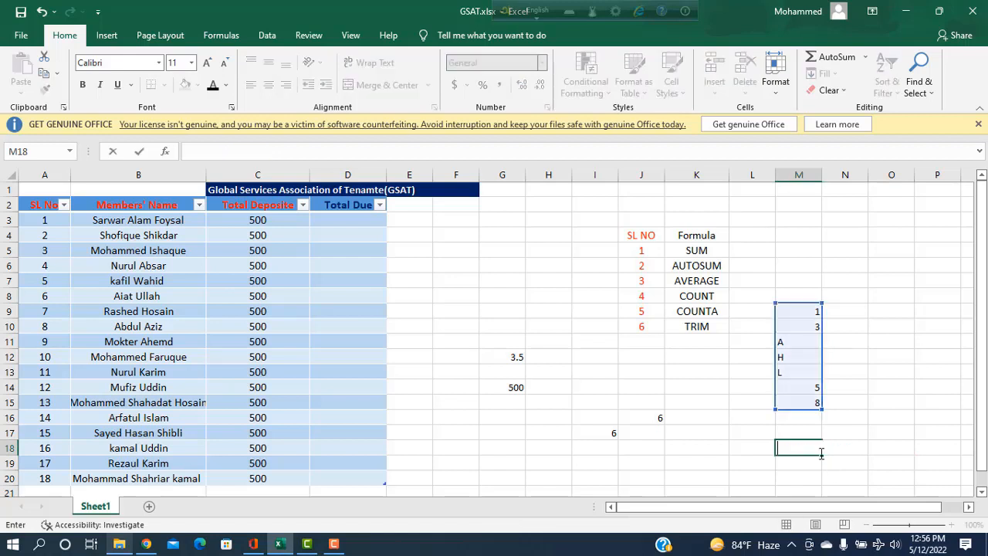
left_click(693, 448)
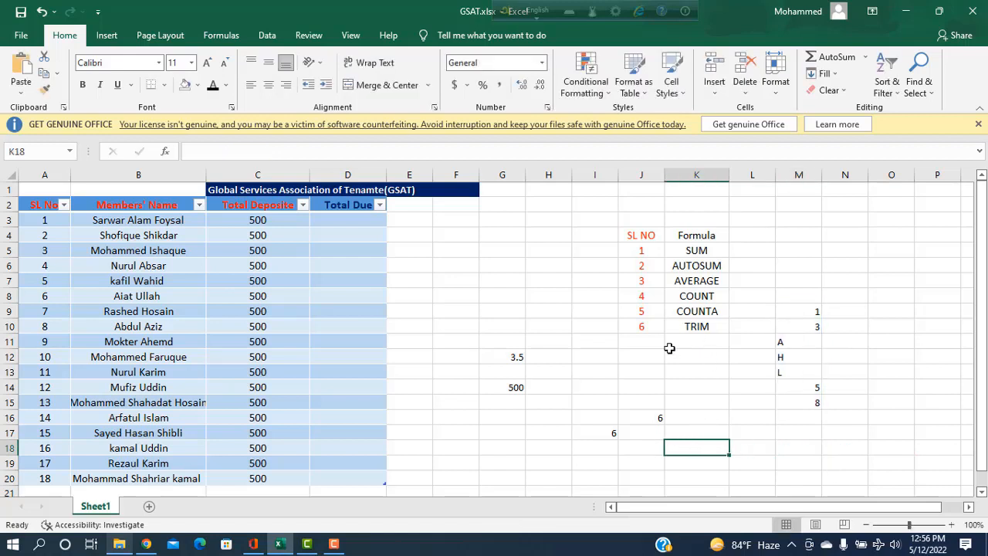
Type a member's full name in capitals with extra spaces between words into H19
left_click(539, 466)
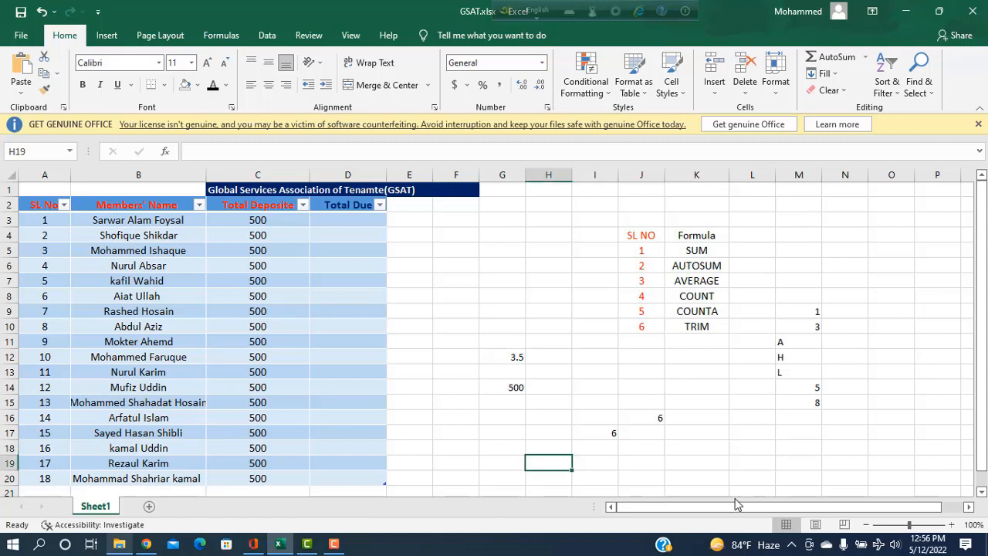
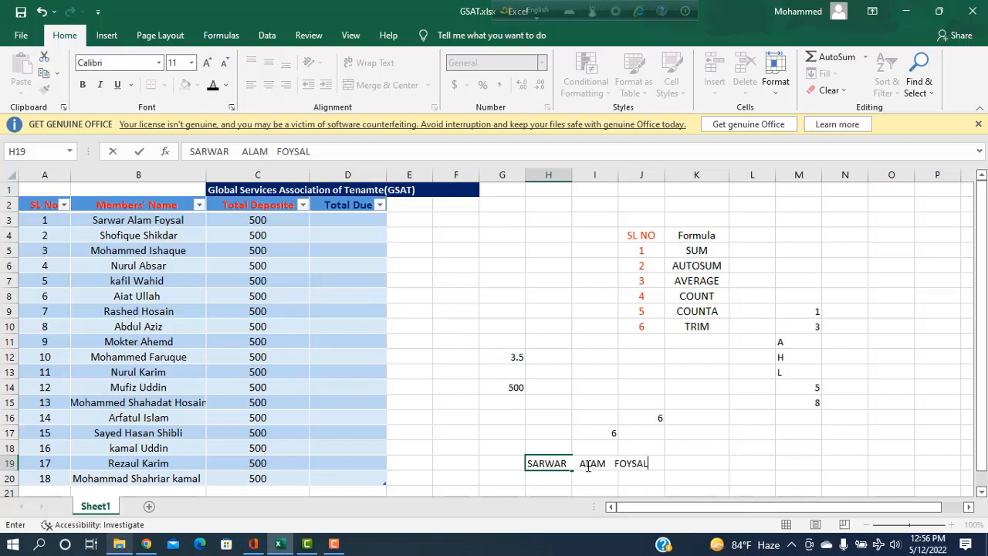
left_click(749, 464)
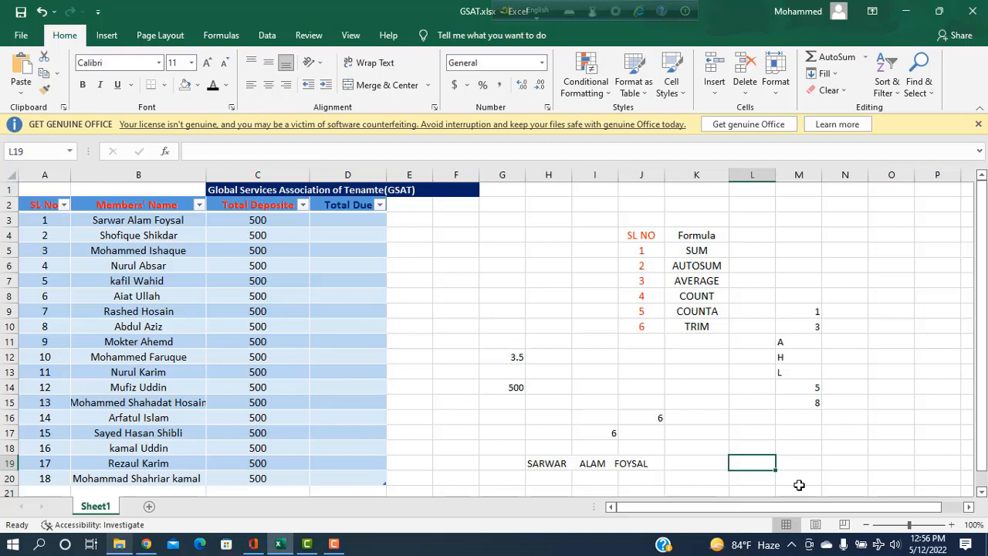
Enter =TRIM(H19) in L19 to show the name with single spaces
type("=TRI")
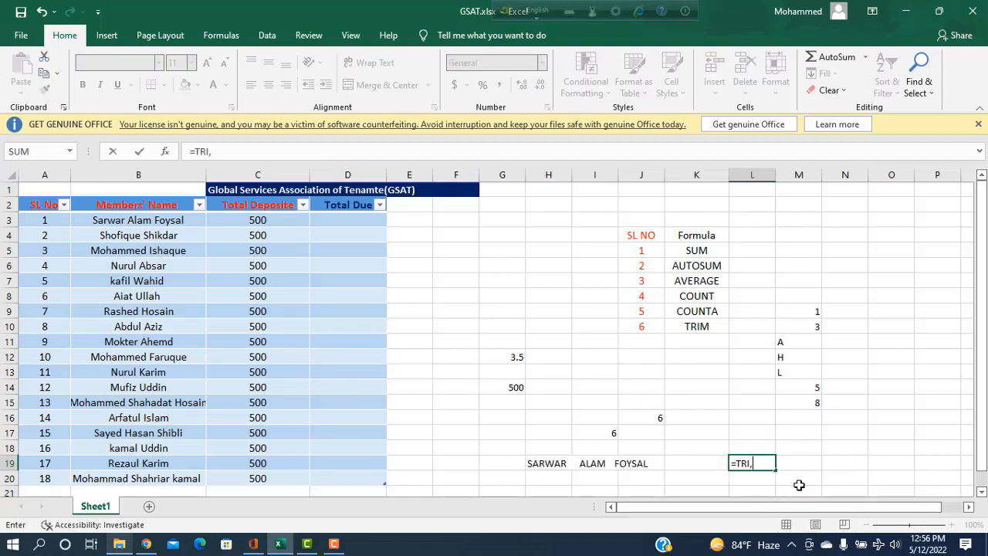
type("M(")
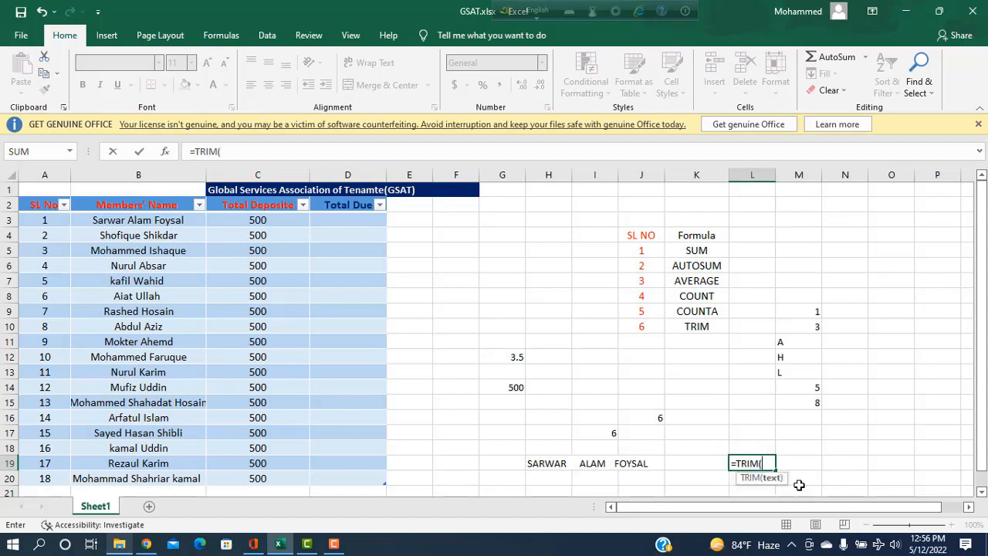
left_click(600, 466)
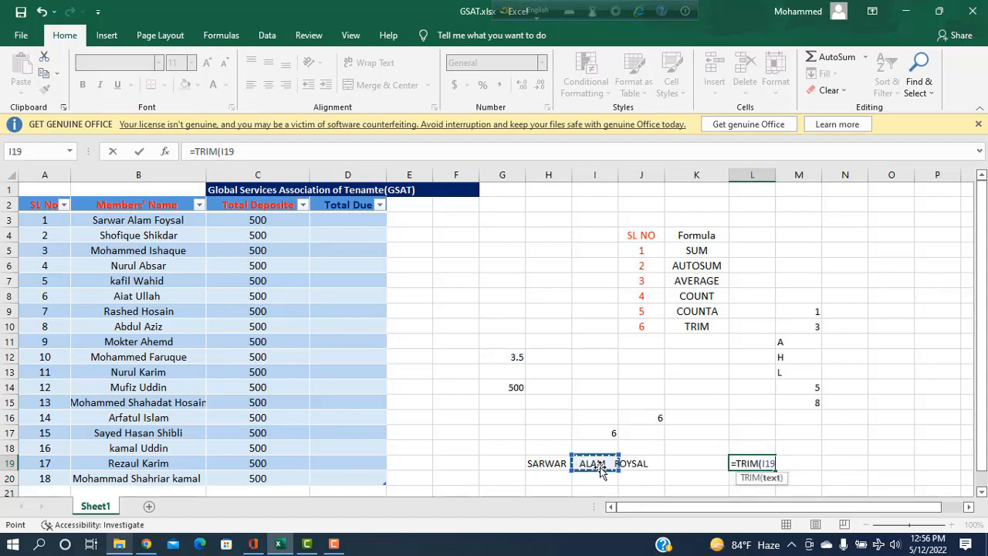
left_click(555, 463)
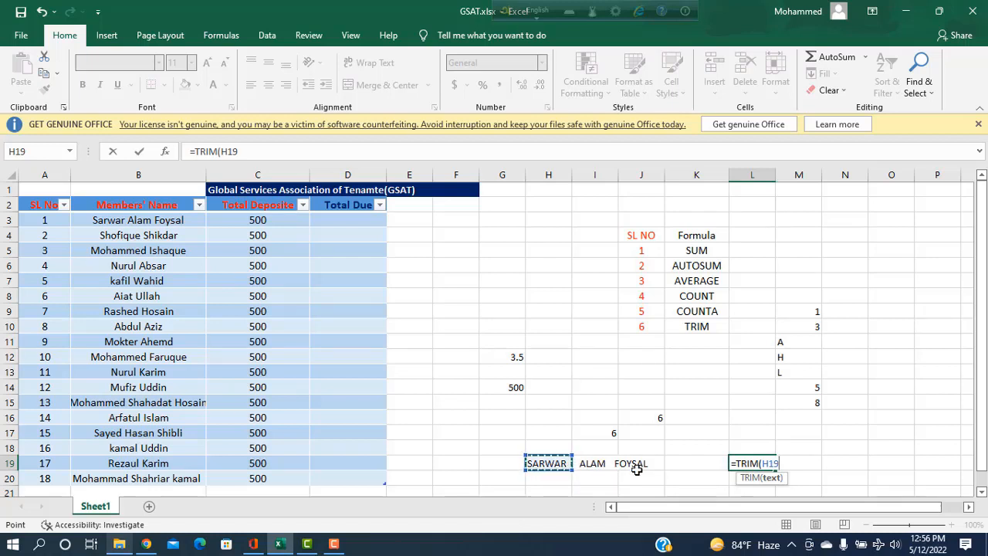
type(")")
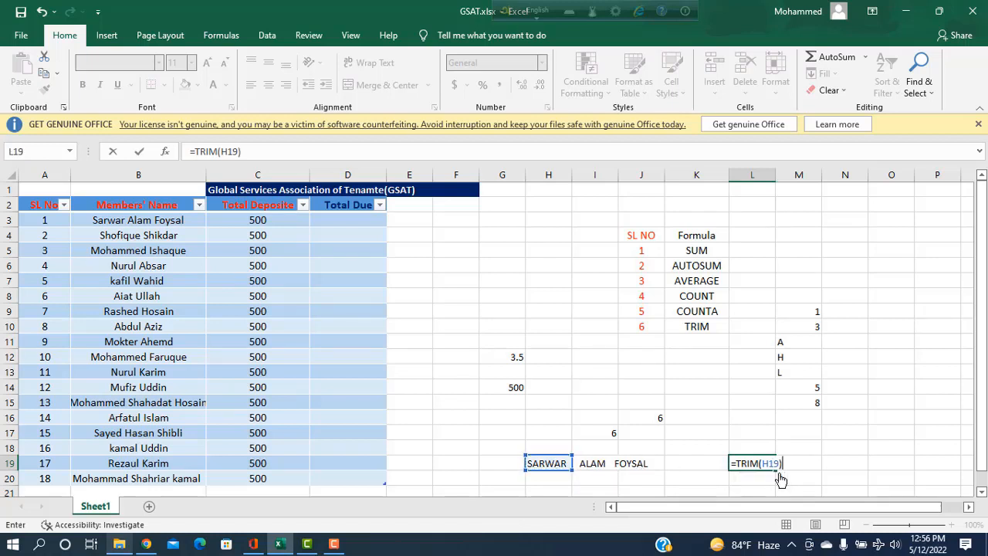
key("Return")
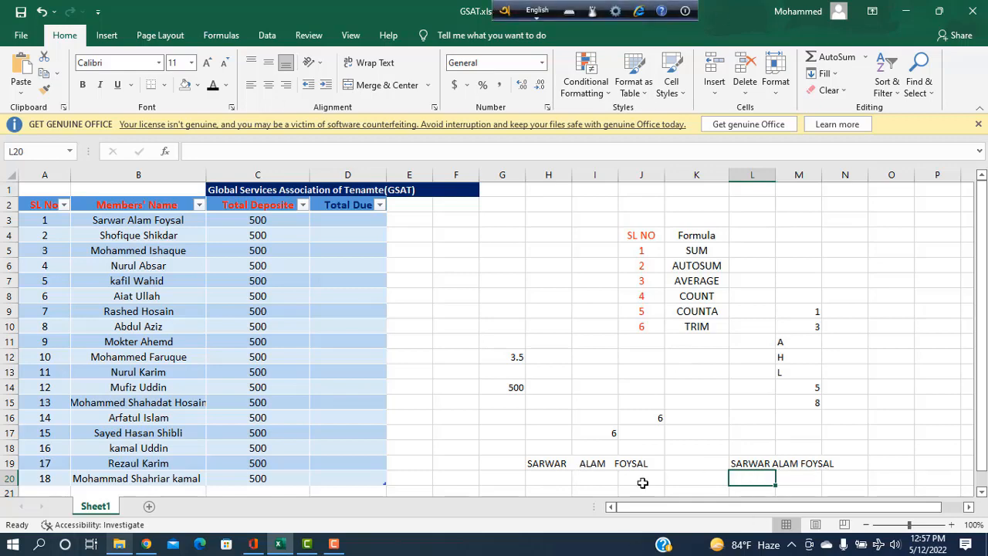
scroll(752, 457, "down", 2)
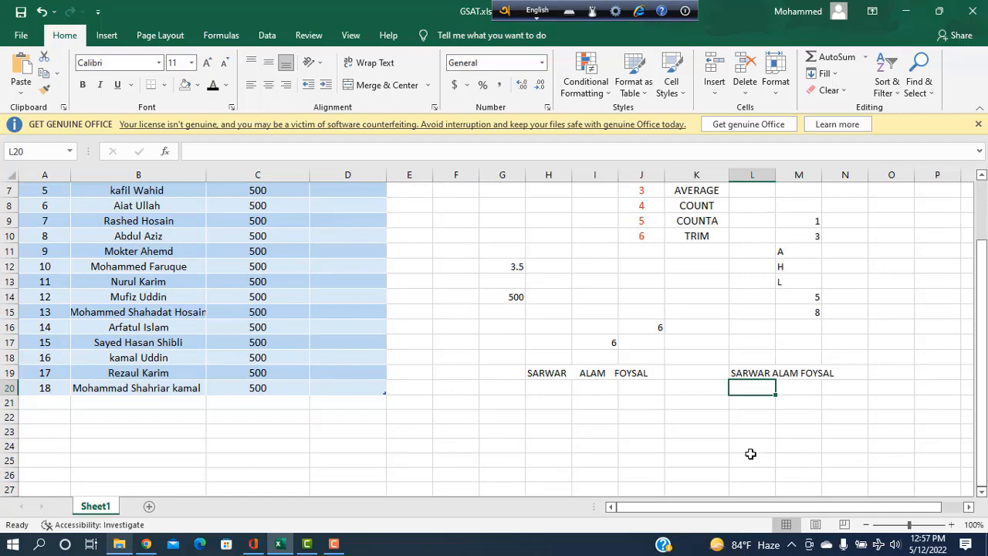
scroll(750, 455, "up", 2)
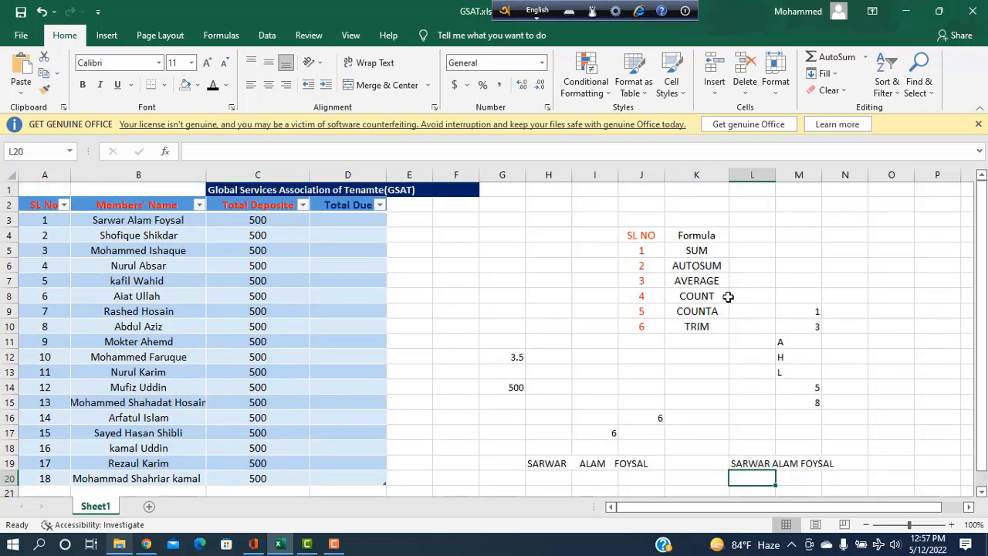